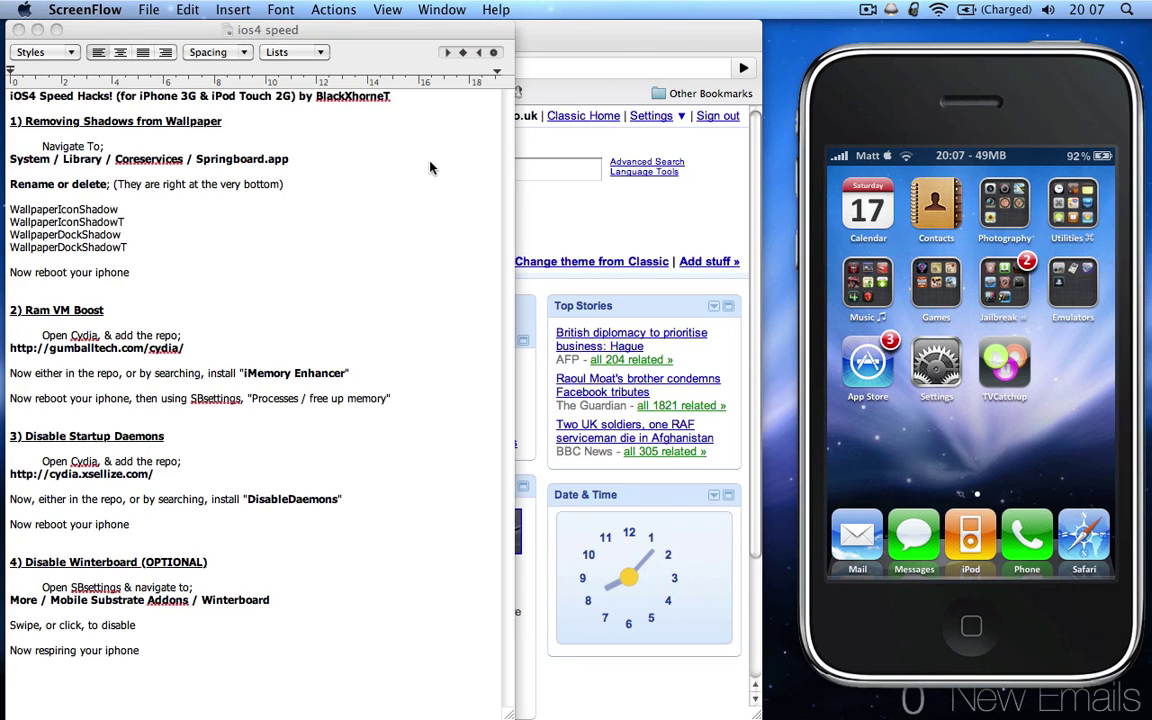
Bring the 'ios4 speed' TextEdit notes with the four speed hacks to the front
left_click(12, 95)
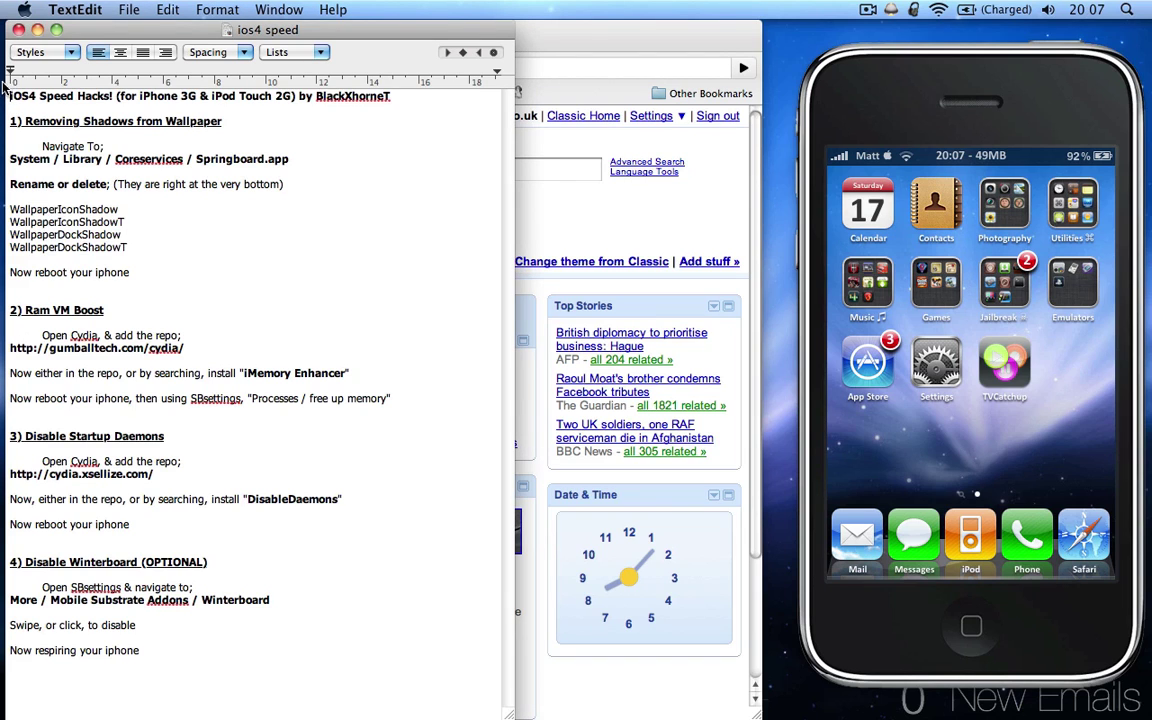
left_click_drag(6, 90, 171, 617)
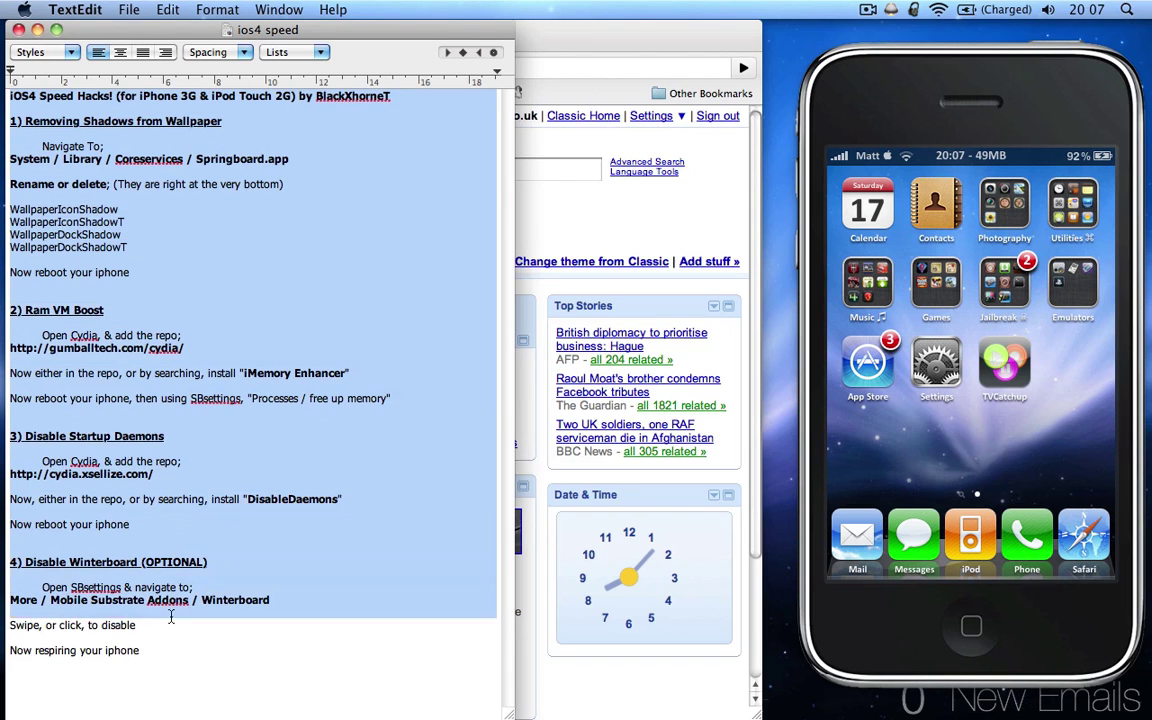
left_click(172, 663)
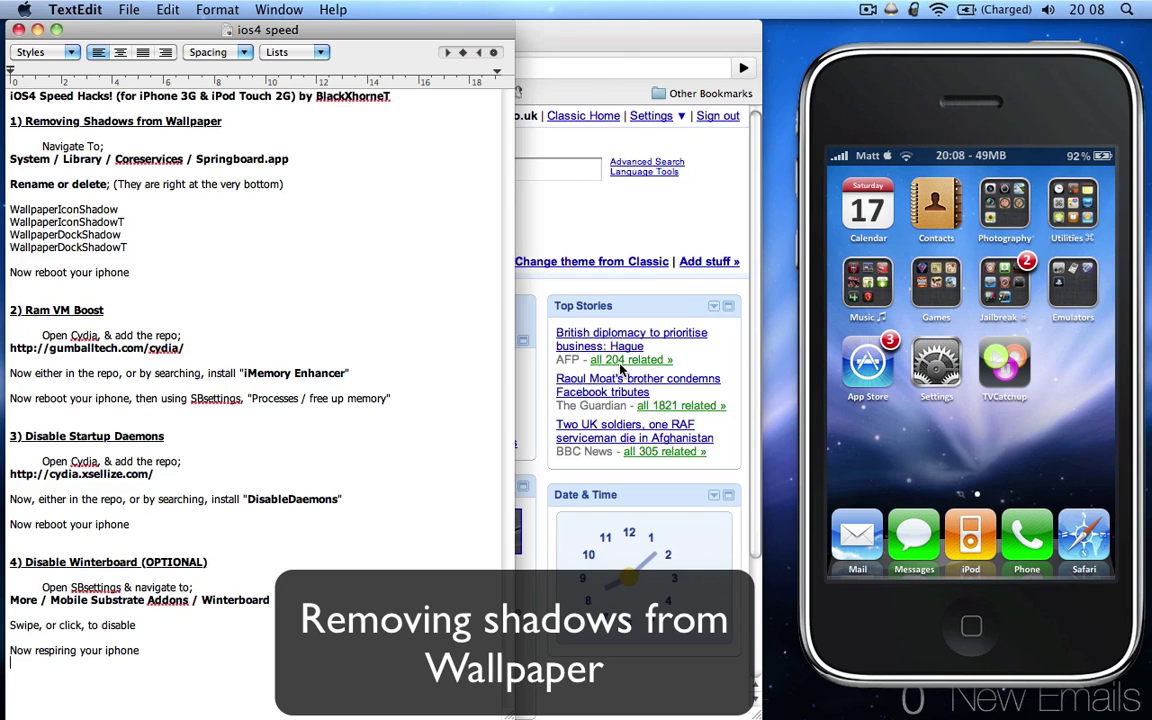
Launch iPhone Explorer from the Dock's Applications stack, jumping to it with 'iph'
mouse_move(4, 500)
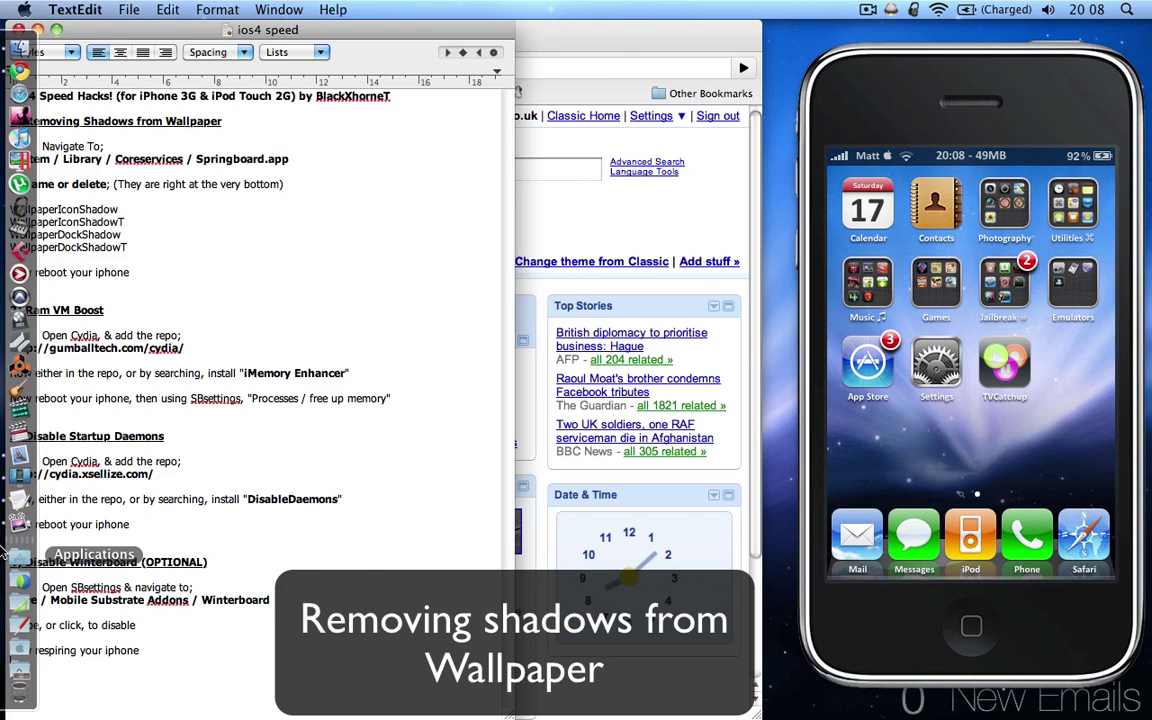
left_click(5, 550)
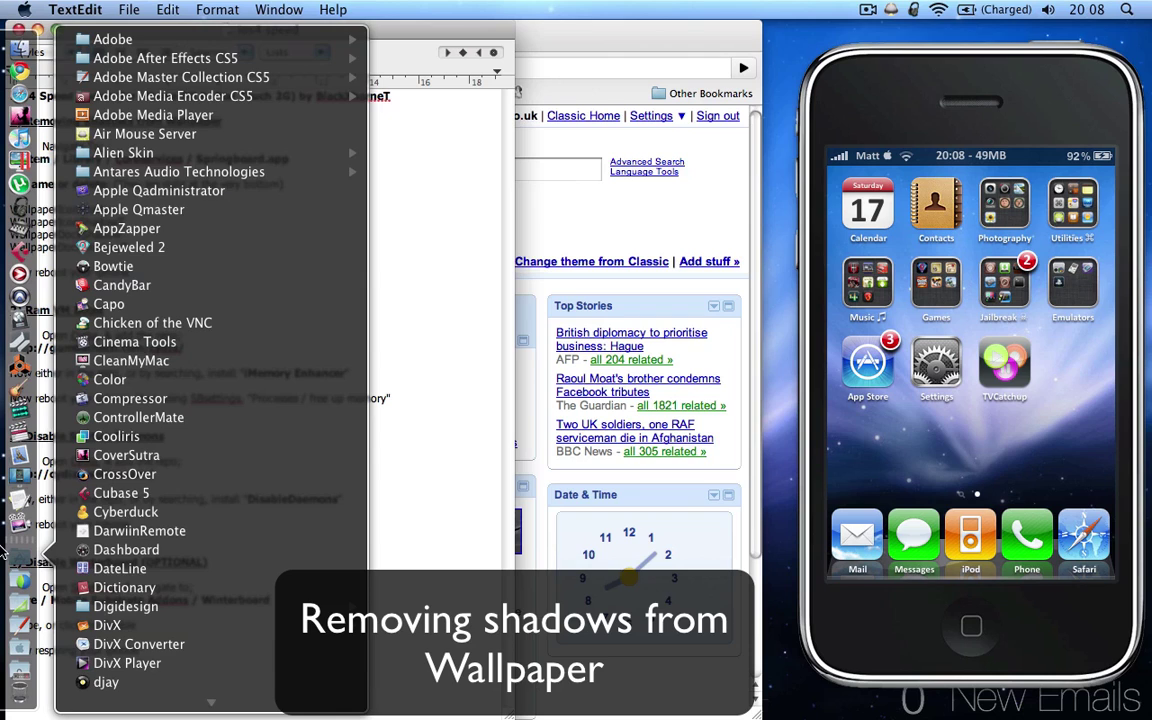
type("iph")
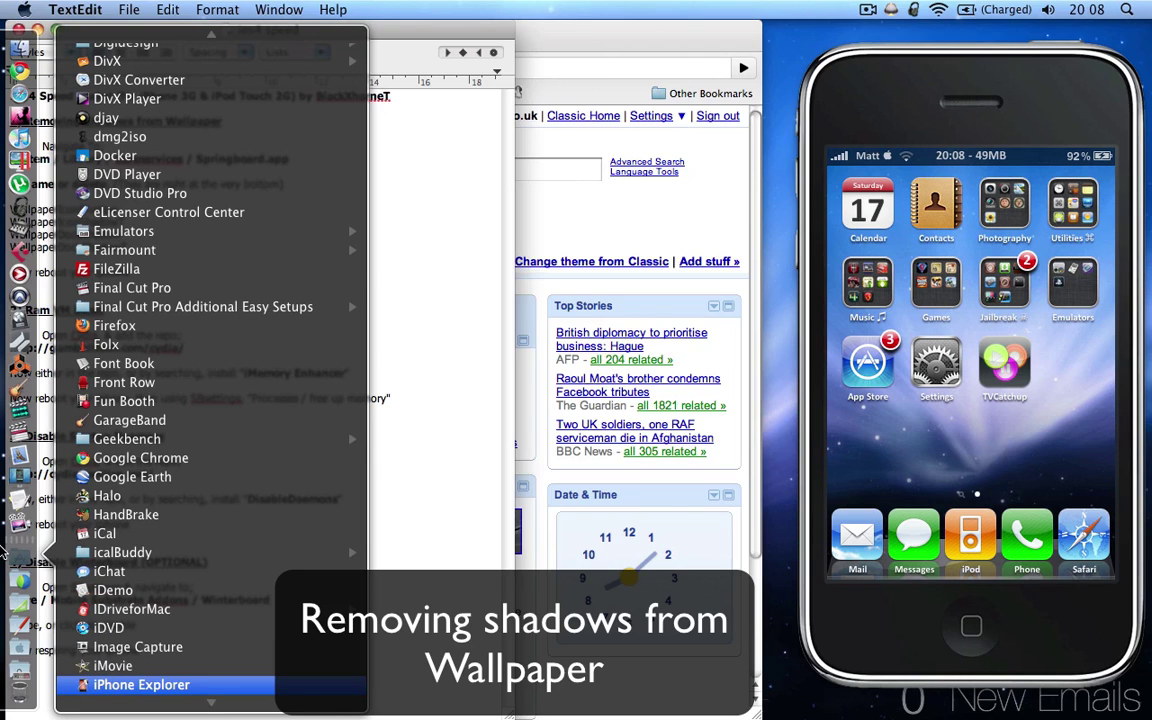
left_click(111, 686)
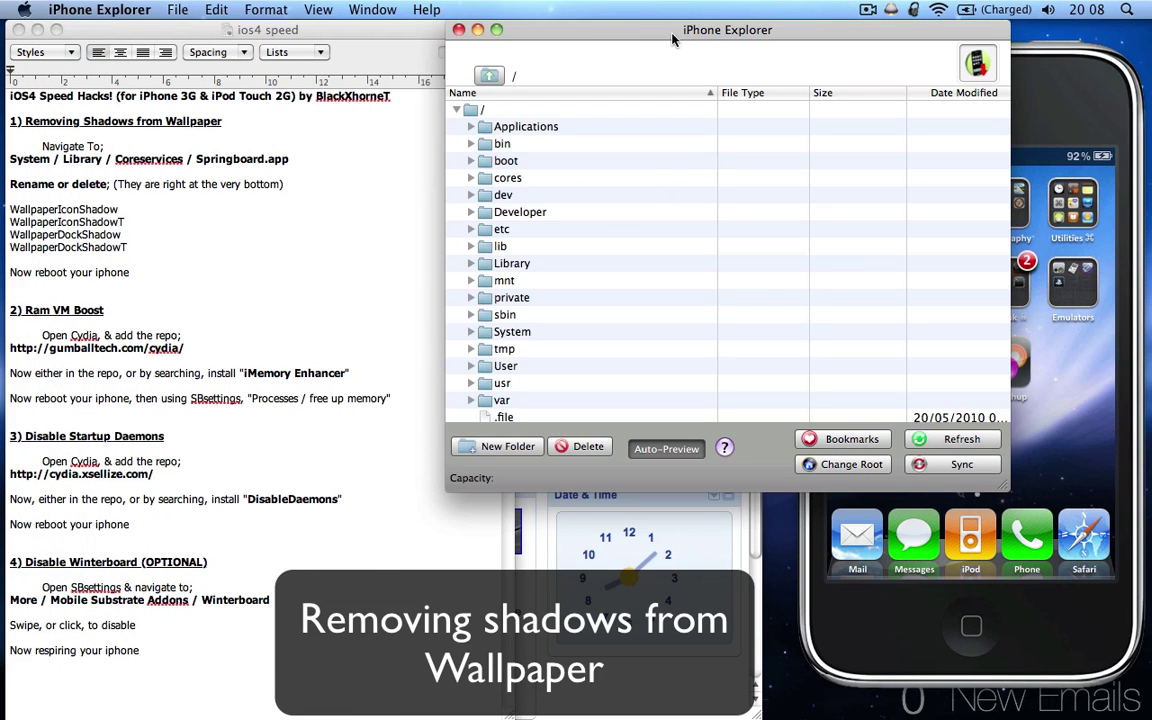
Highlight the System/Library/CoreServices/SpringBoard.app path in the notes, then return to iPhone Explorer
left_click(30, 163)
left_click_drag(10, 158, 297, 161)
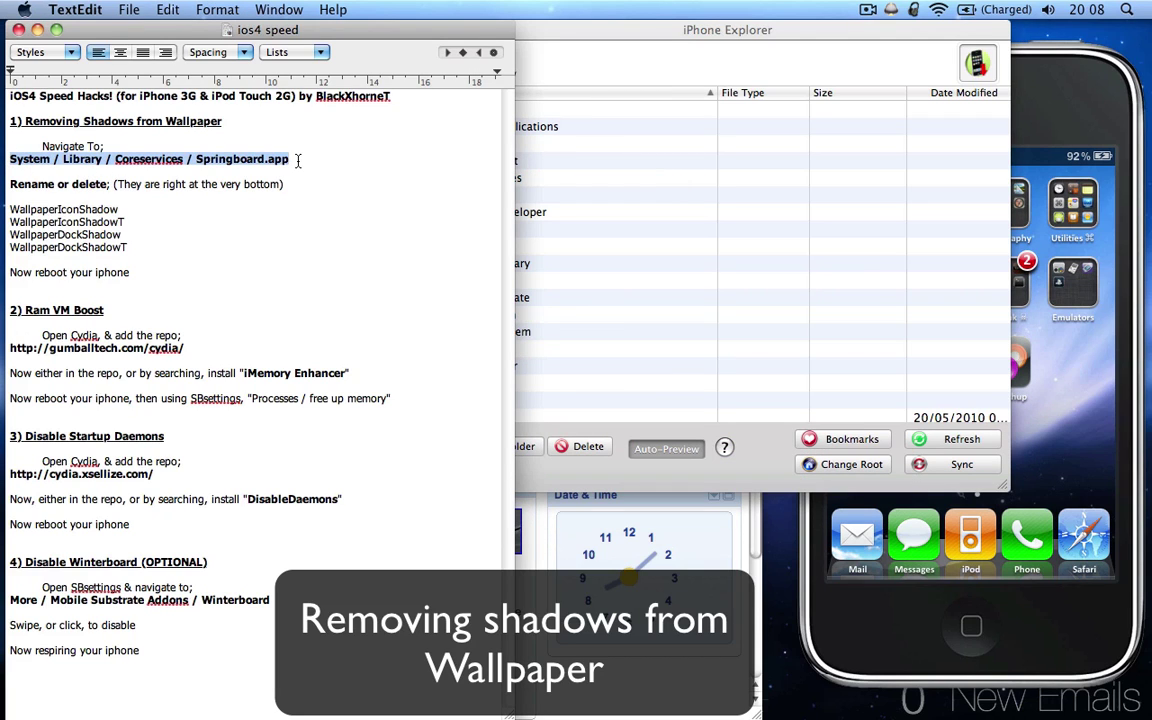
key("super+Tab")
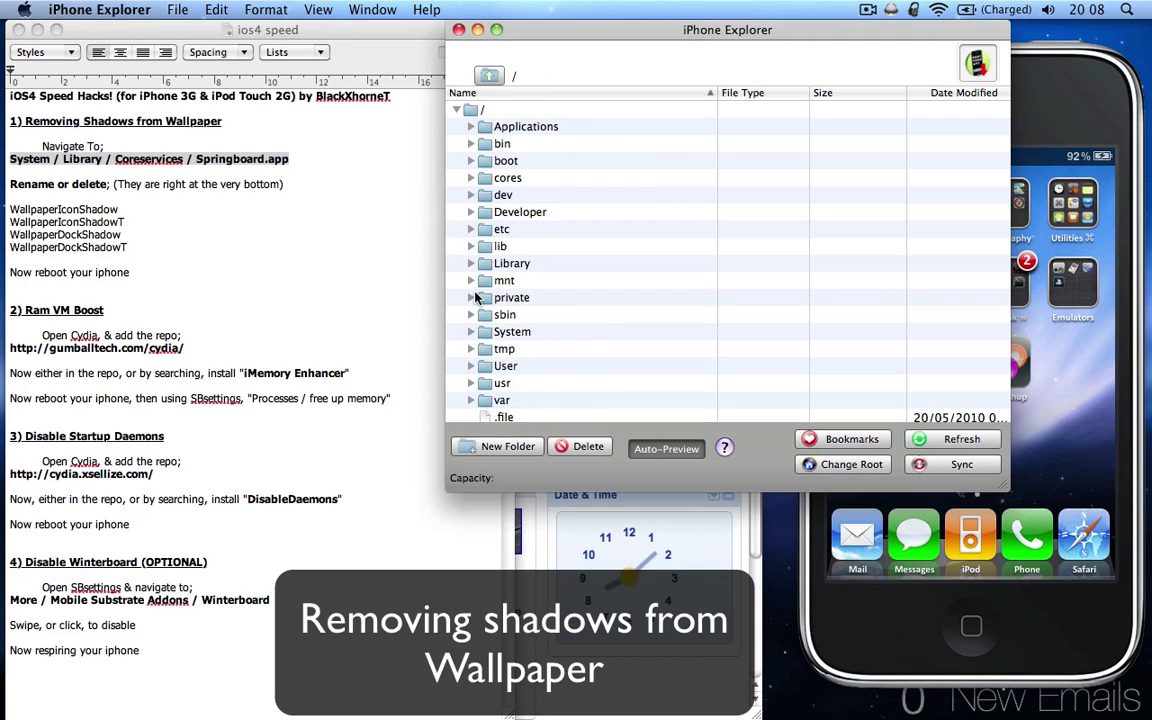
Expand System, Library and CoreServices in the file list and select SpringBoard.app
left_click(472, 331)
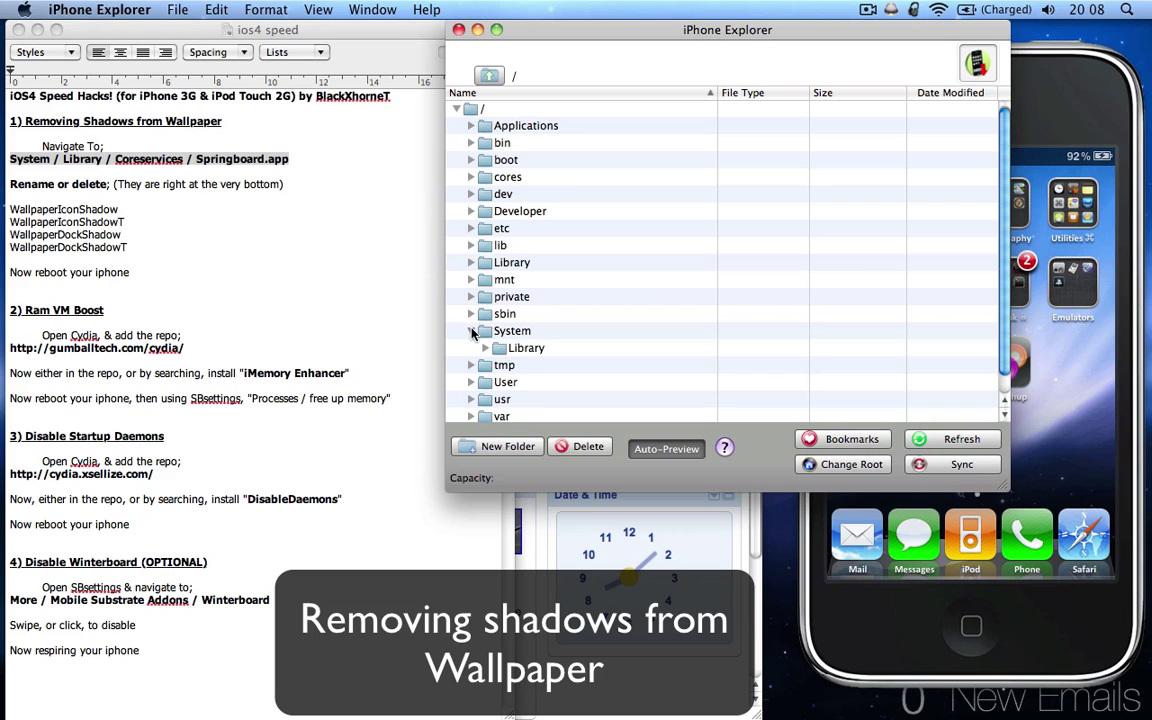
scroll(478, 340, "down", 1)
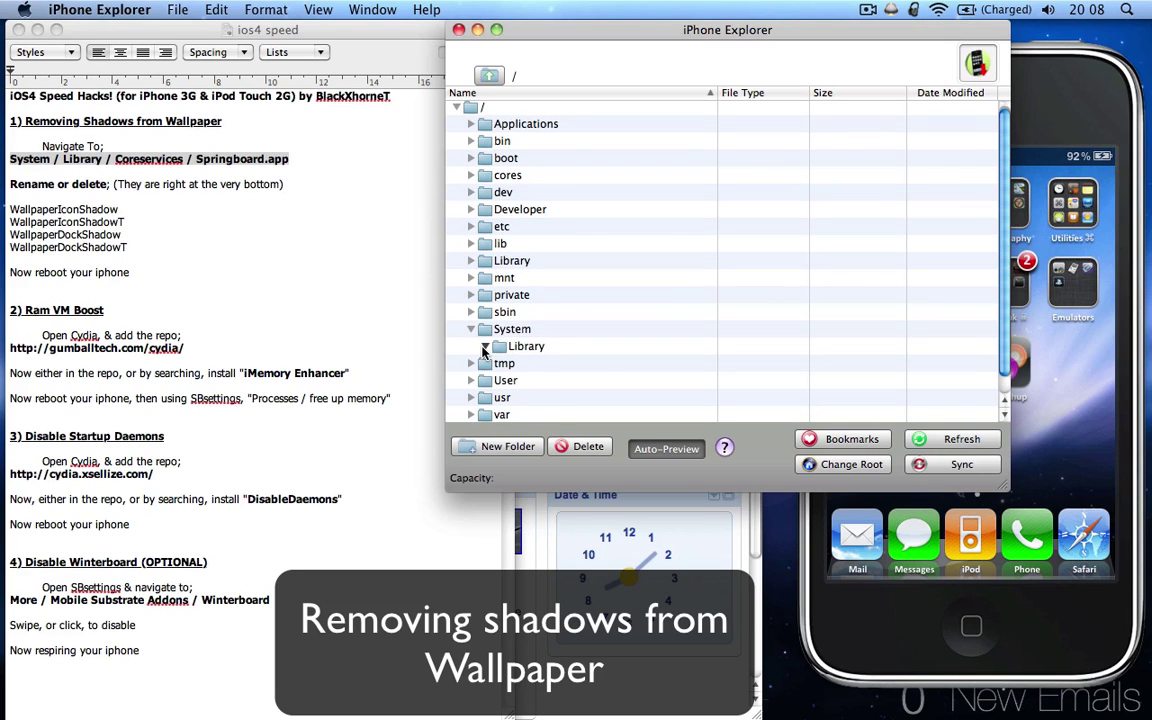
left_click(484, 347)
scroll(500, 360, "down", 4)
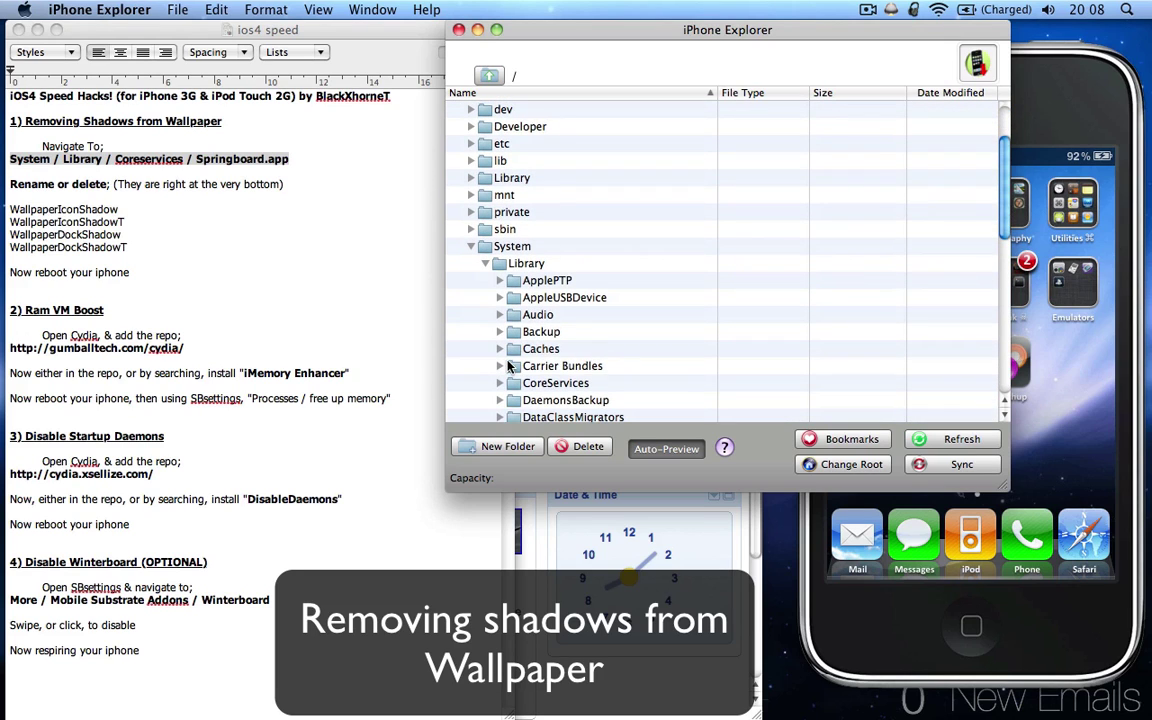
left_click(501, 383)
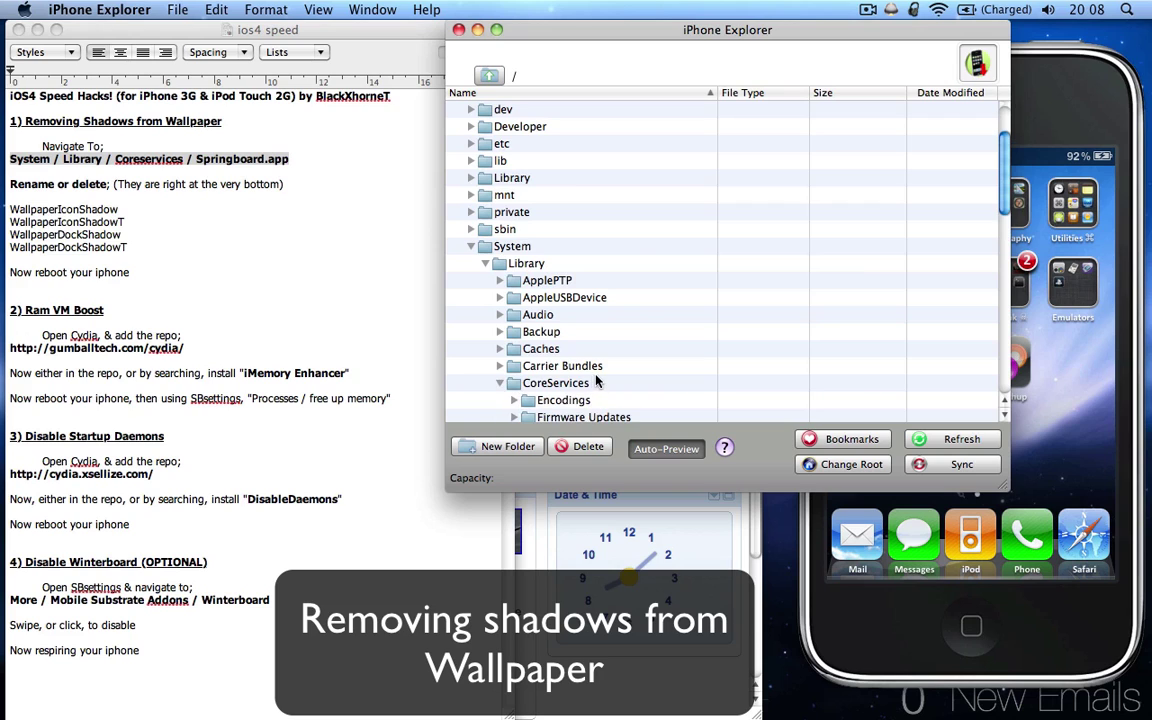
scroll(540, 336, "down", 8)
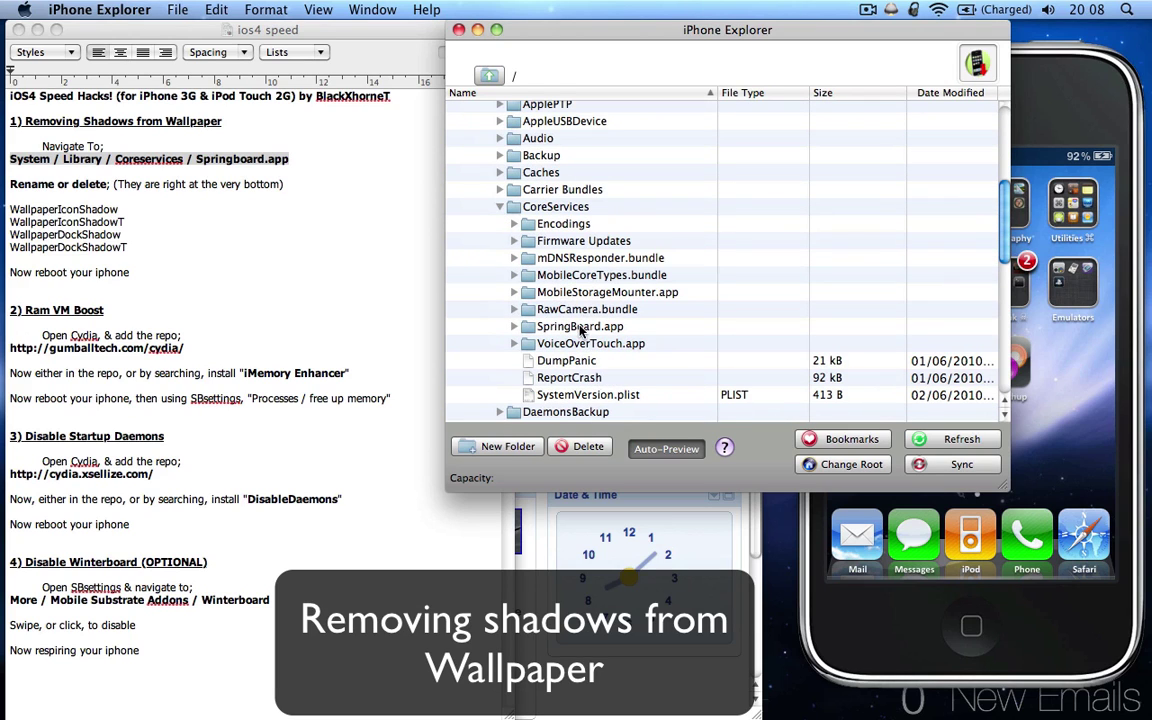
left_click(580, 327)
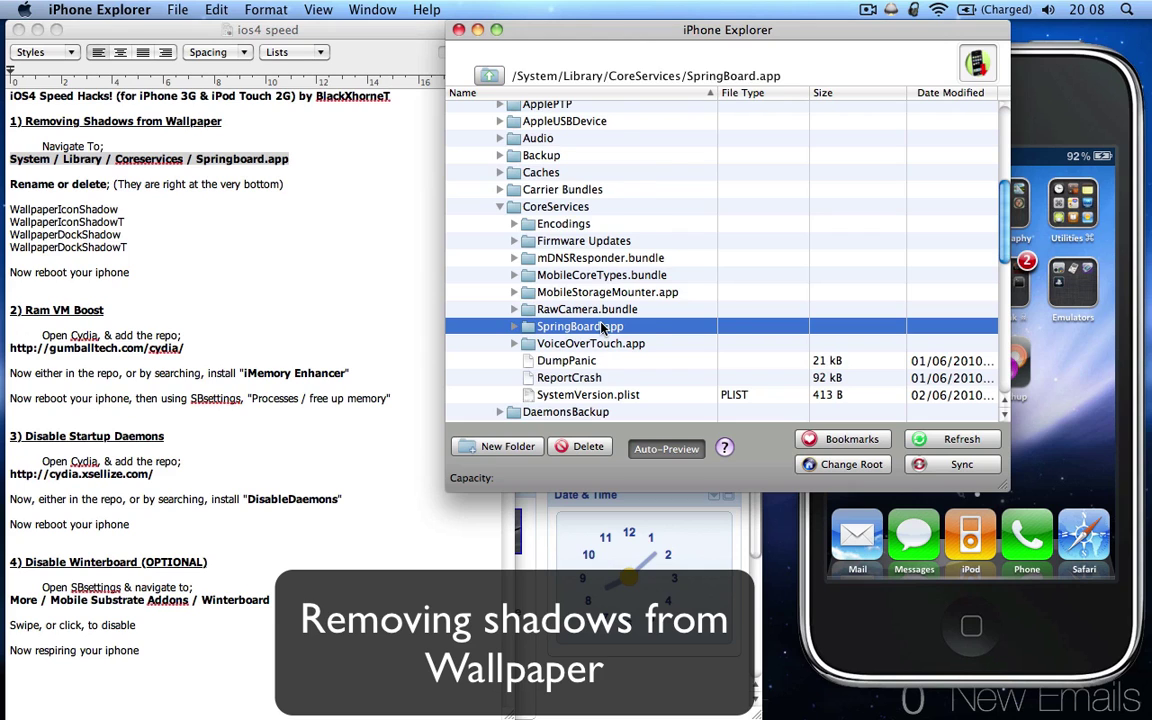
Open SpringBoard.app and browse through its contents
double_click(603, 328)
scroll(570, 300, "down", 10)
left_click(540, 289)
scroll(556, 291, "up", 2)
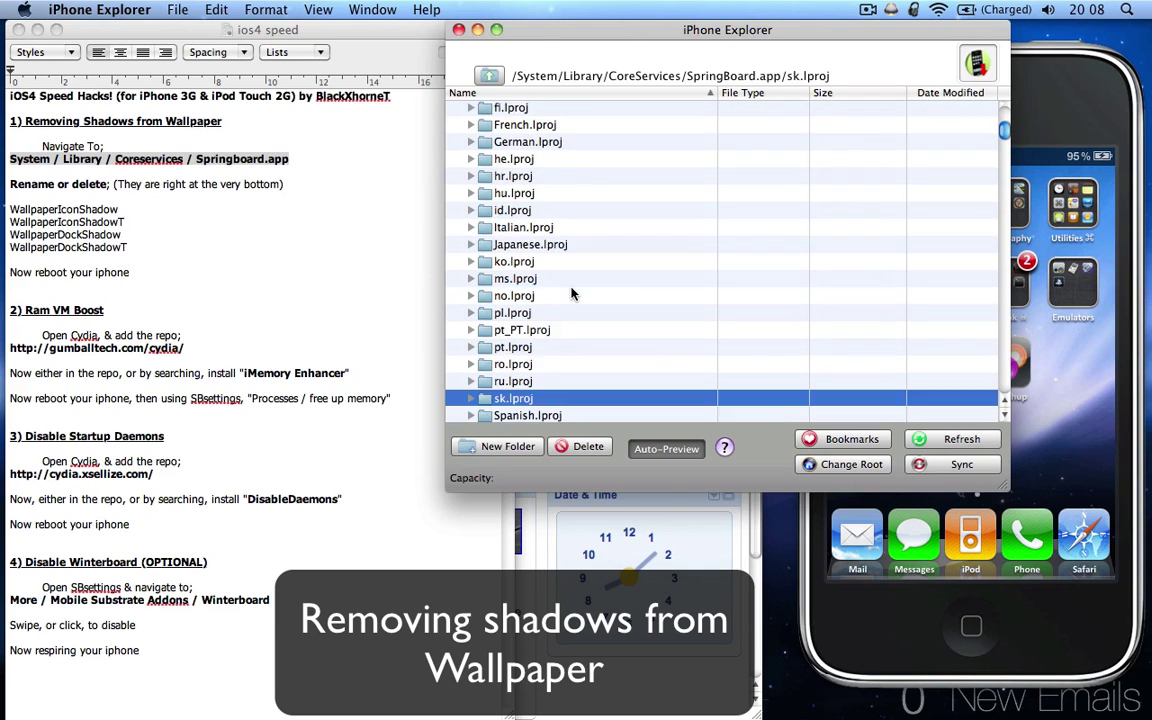
scroll(572, 293, "up", 3)
scroll(560, 245, "down", 7)
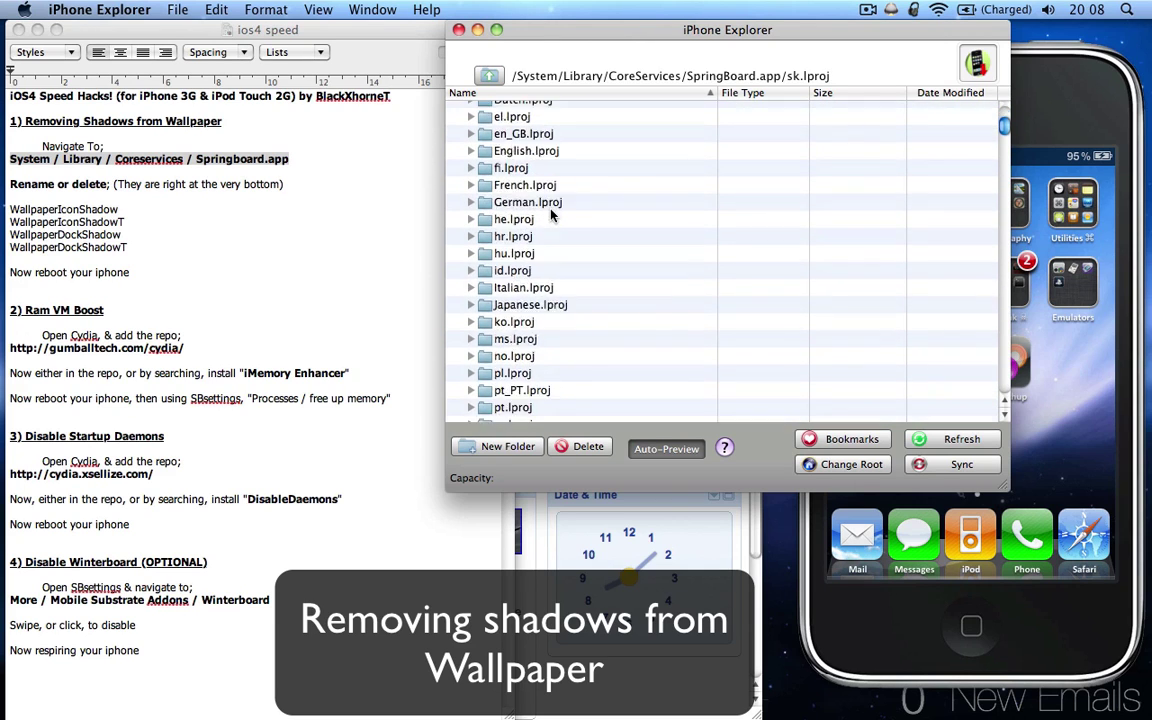
scroll(550, 215, "down", 10)
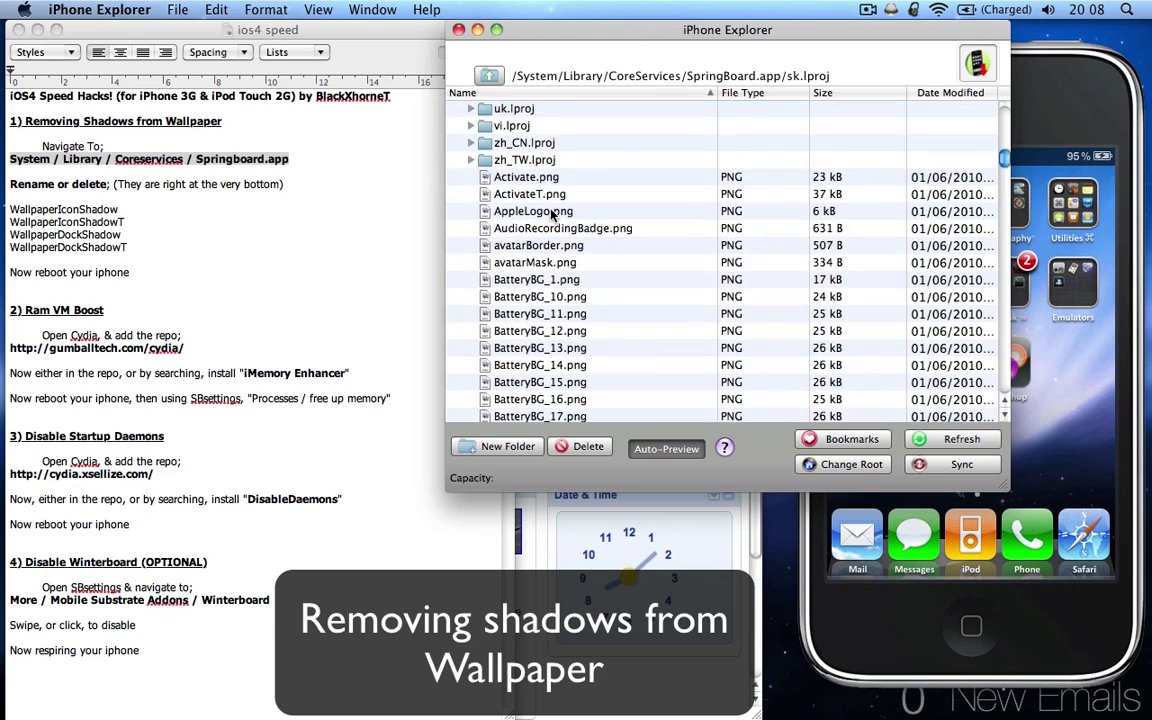
scroll(550, 215, "down", 12)
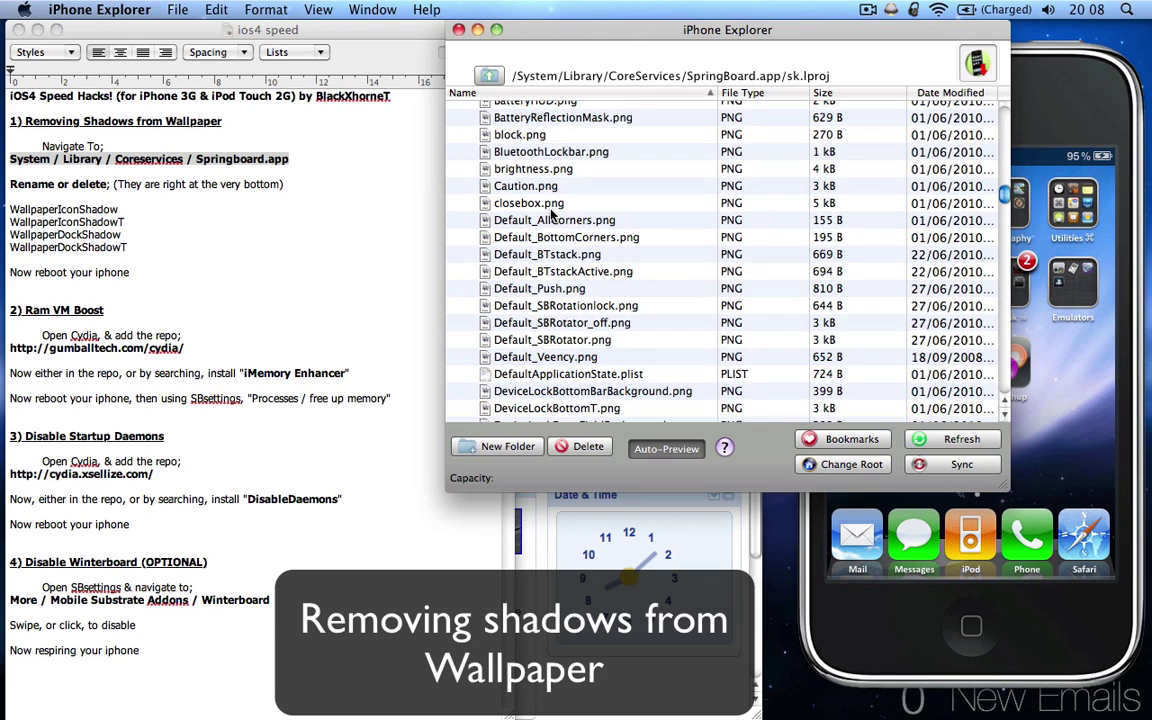
scroll(993, 213, "down", 2)
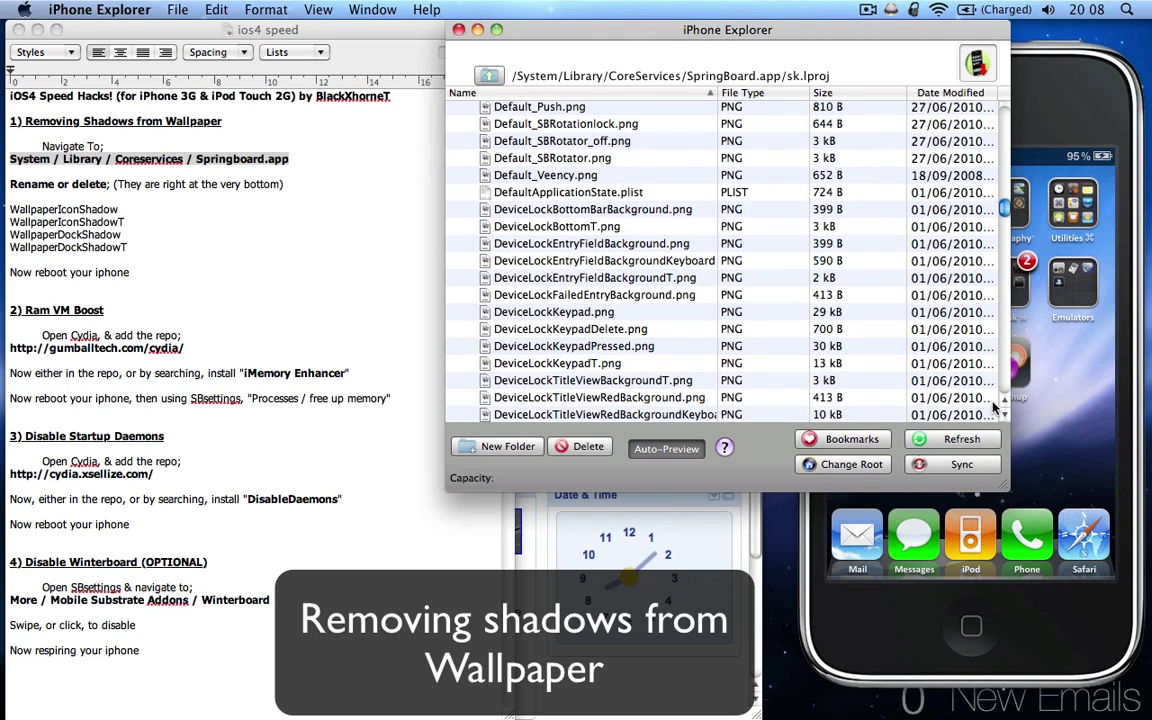
left_click(1005, 395)
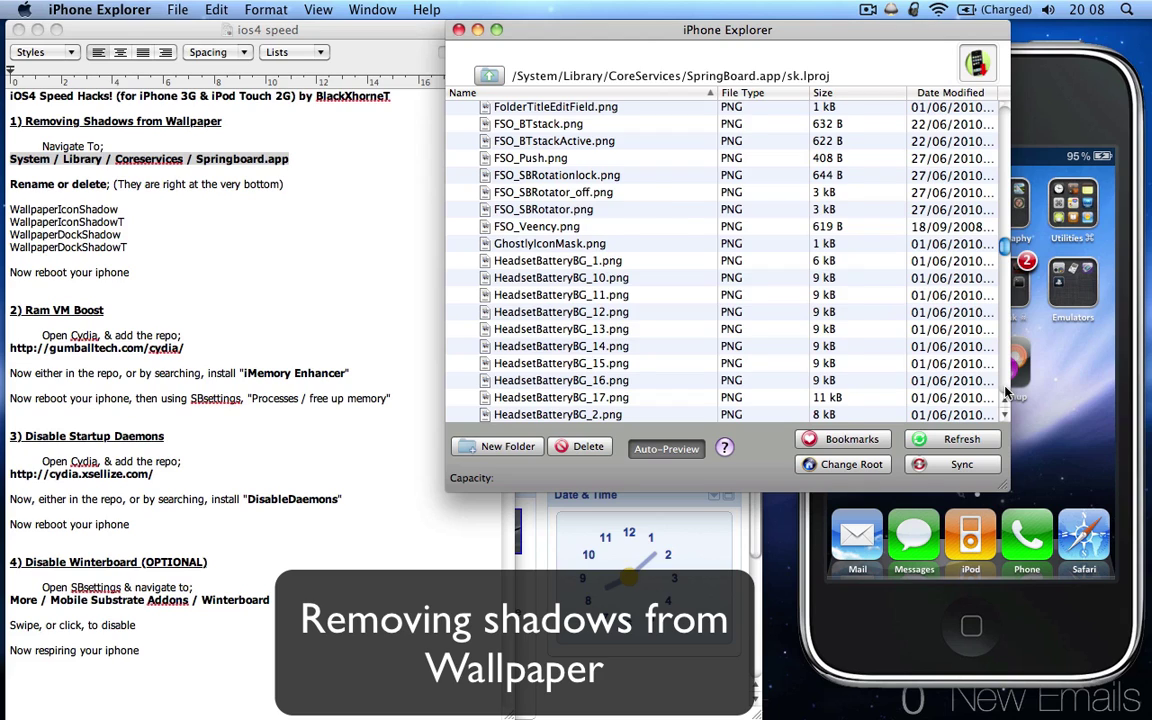
left_click(1007, 393)
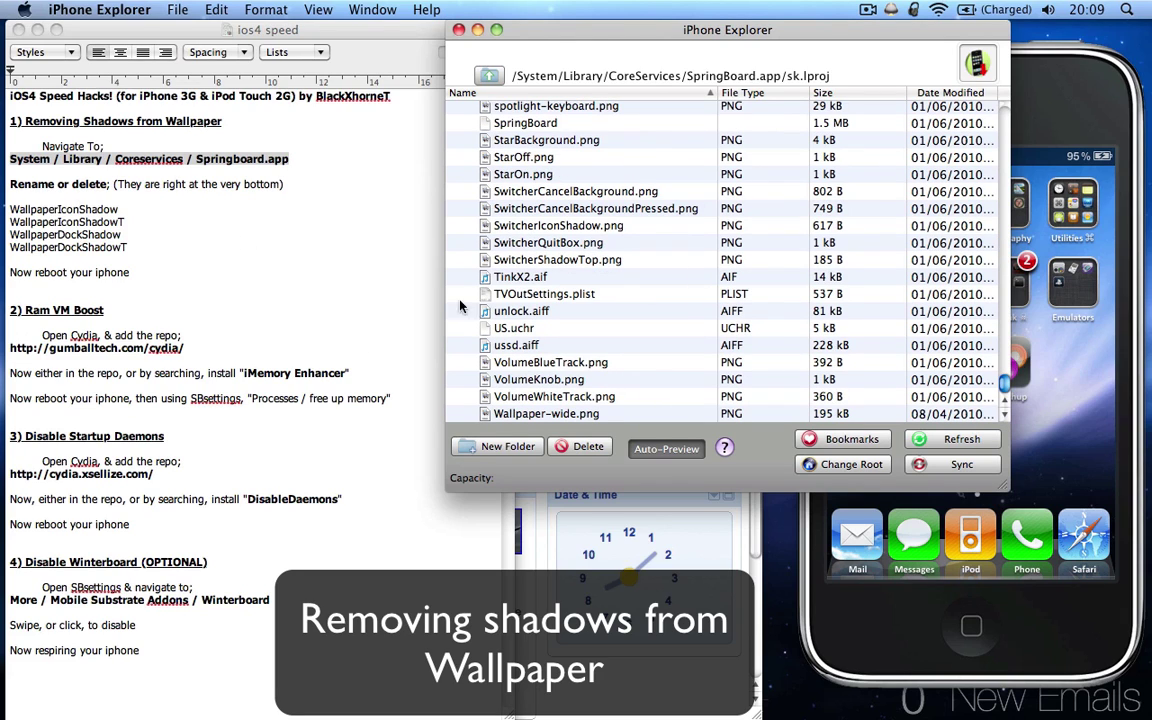
Check the four Wallpaper shadow file names in the notes, then hide iPhone Explorer
left_click(60, 200)
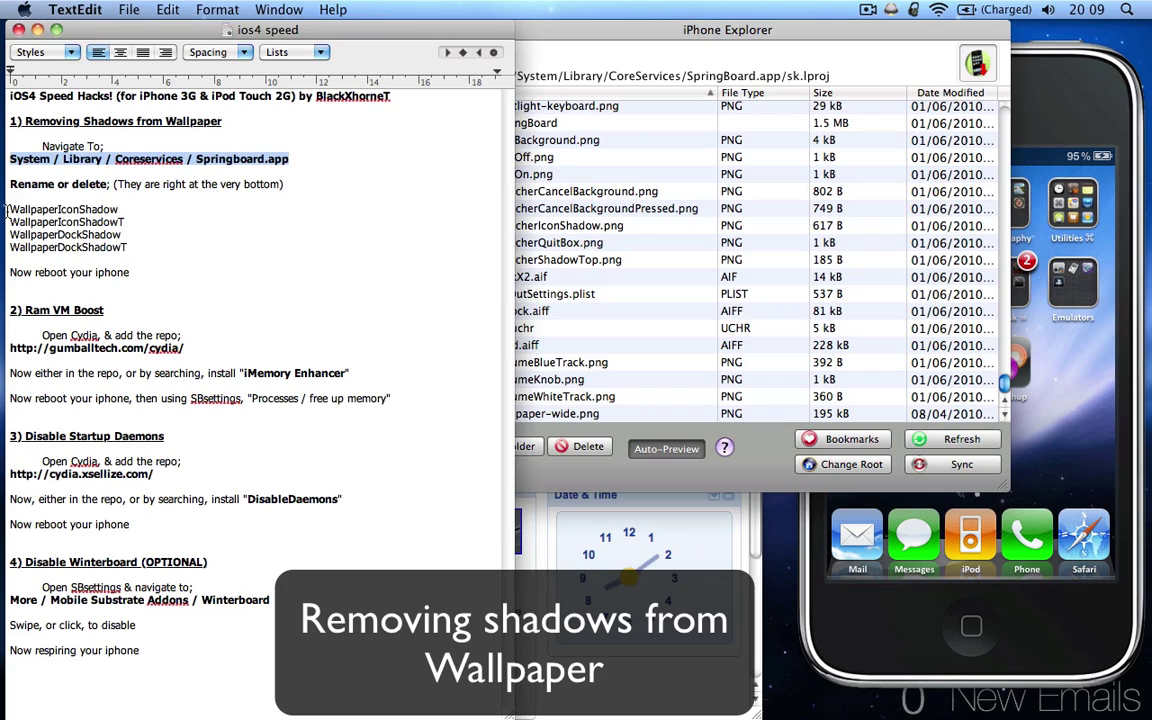
left_click_drag(10, 209, 132, 247)
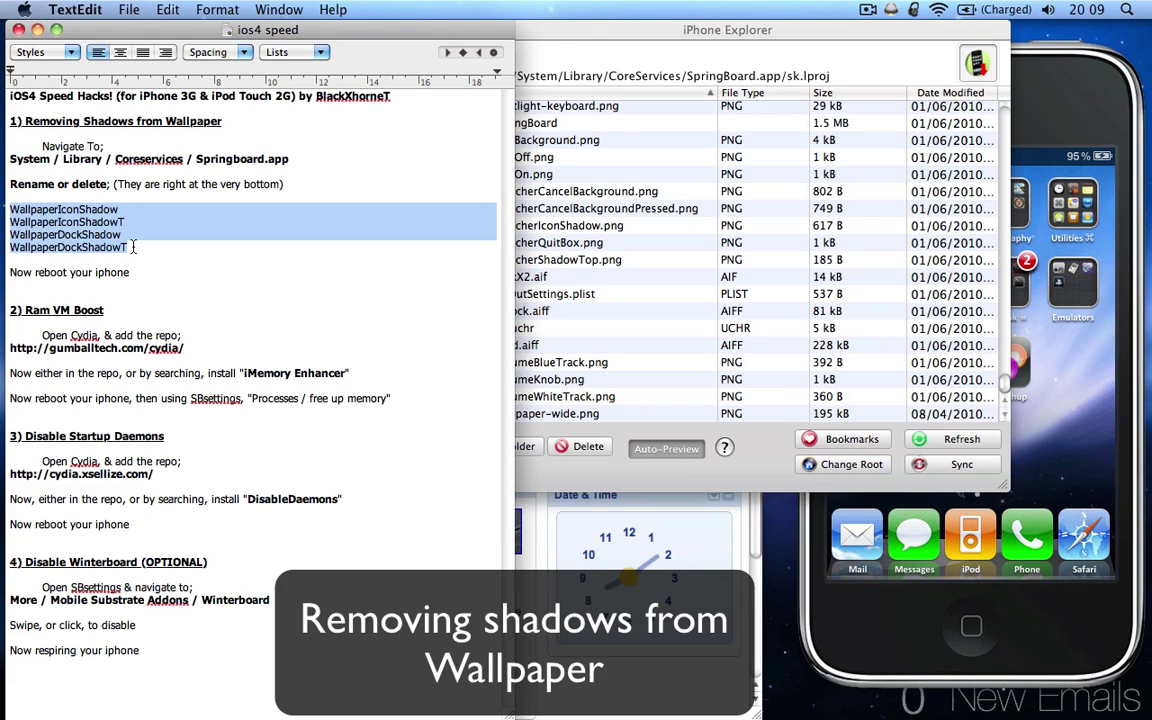
left_click(211, 257)
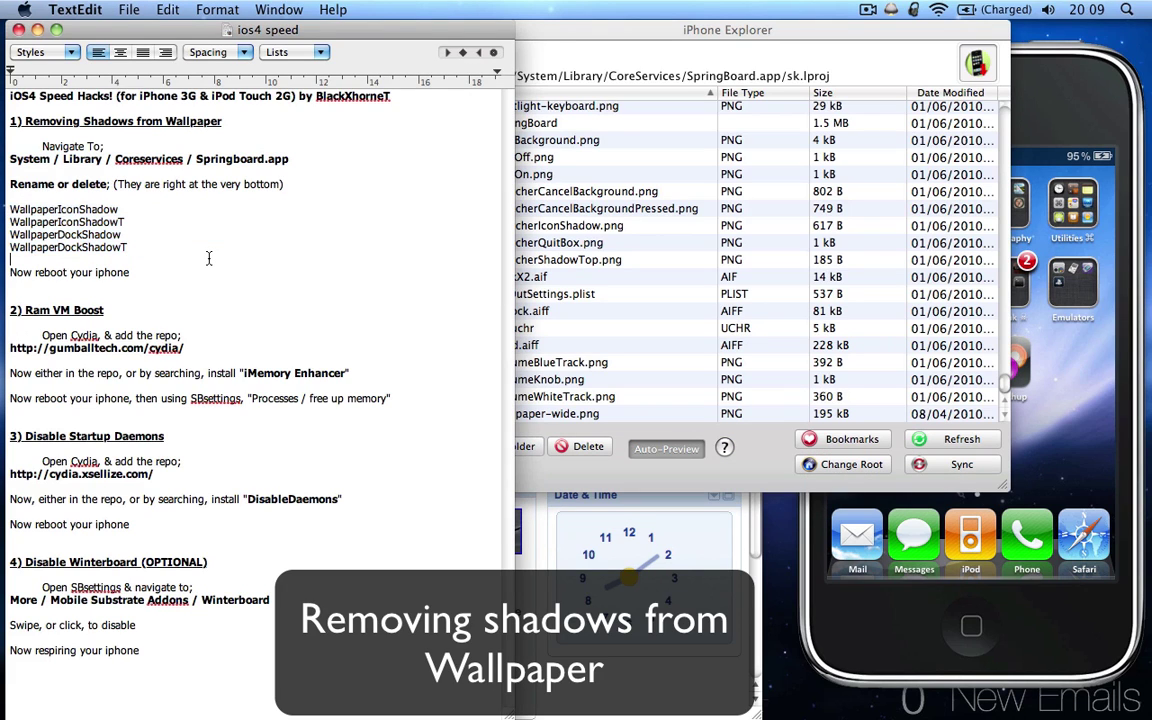
left_click(645, 30)
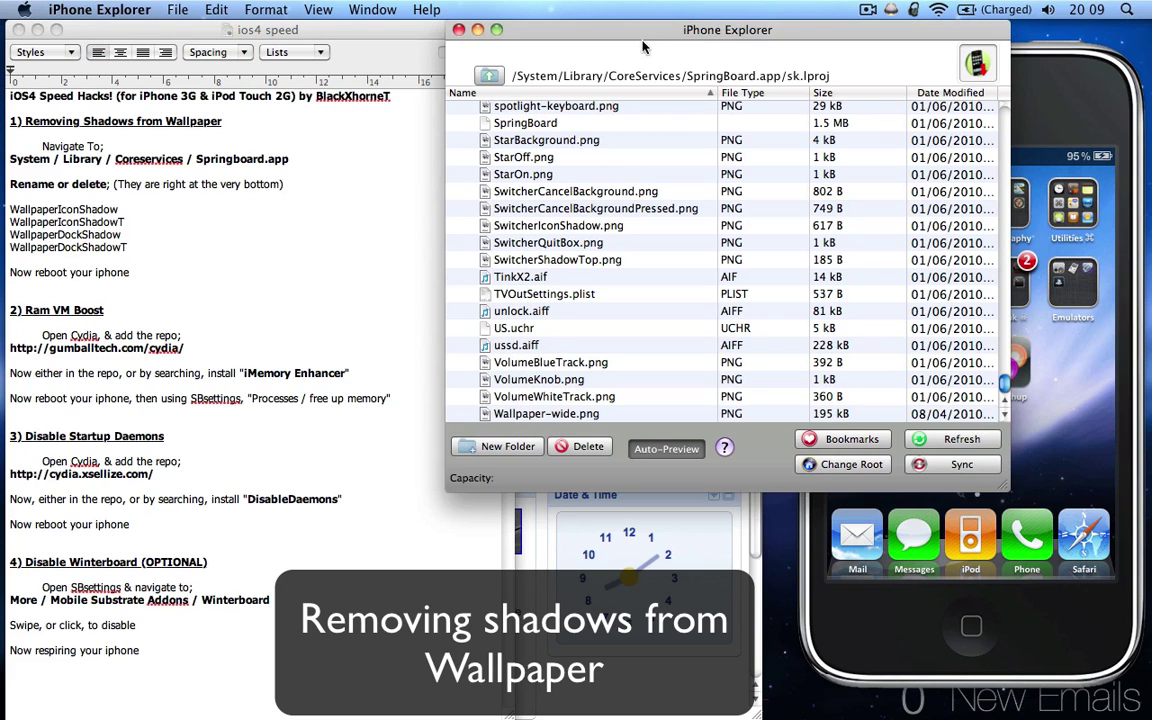
key("super+h")
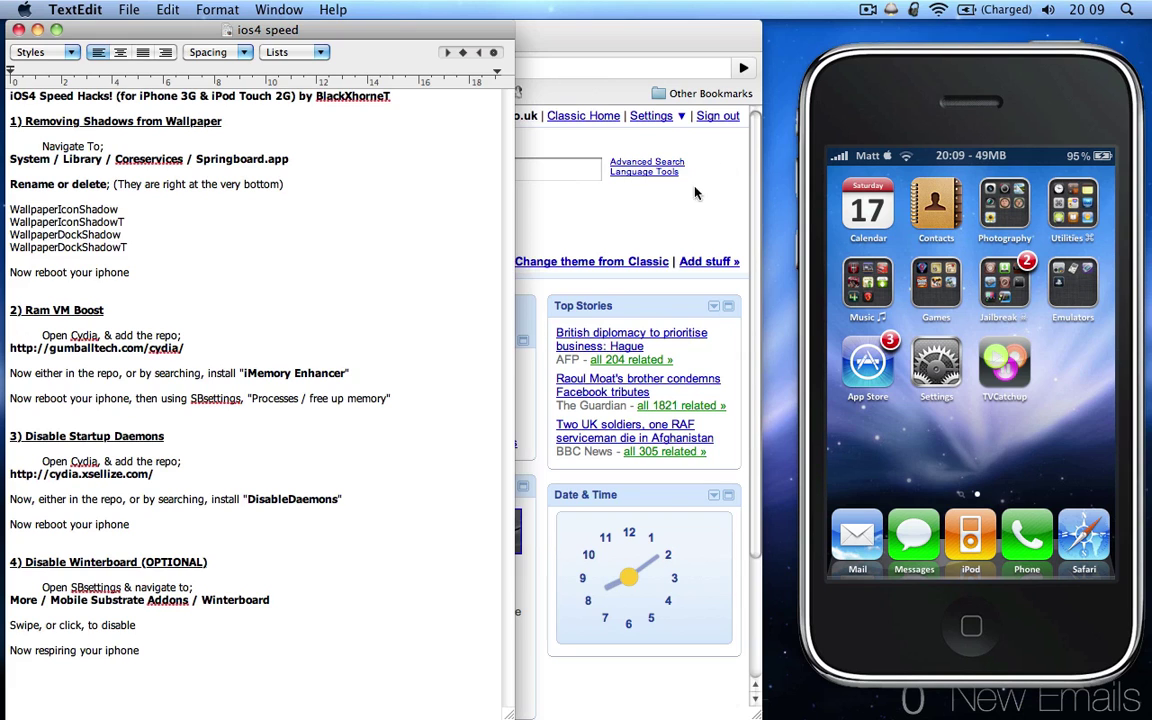
Drop down the SBSettings toggles panel from the iPhone's status bar
left_click(866, 159)
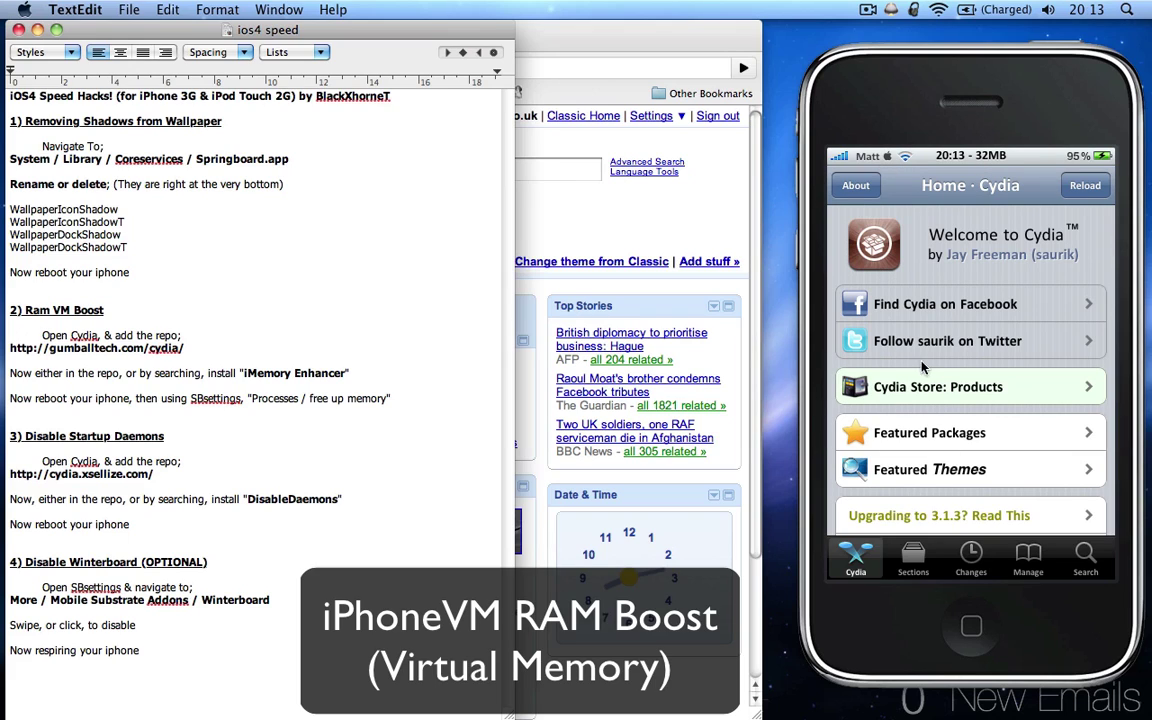
Put Cydia's Sources list into edit mode and start adding a new source
left_click(1027, 563)
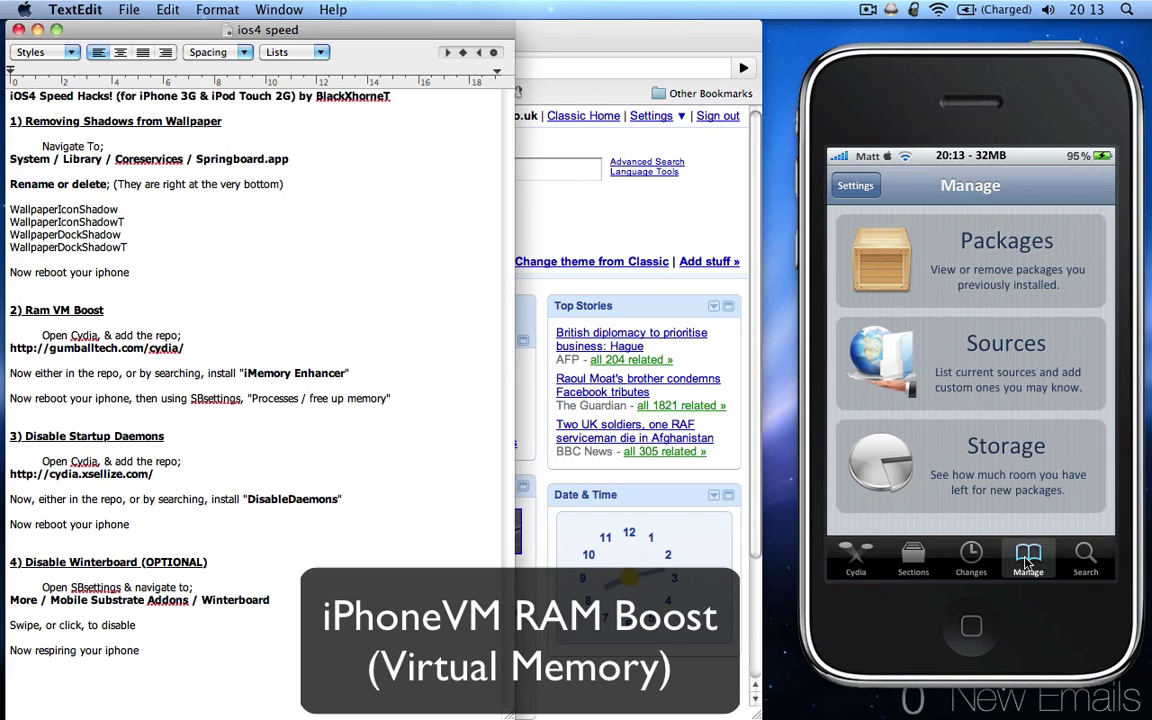
left_click(1010, 352)
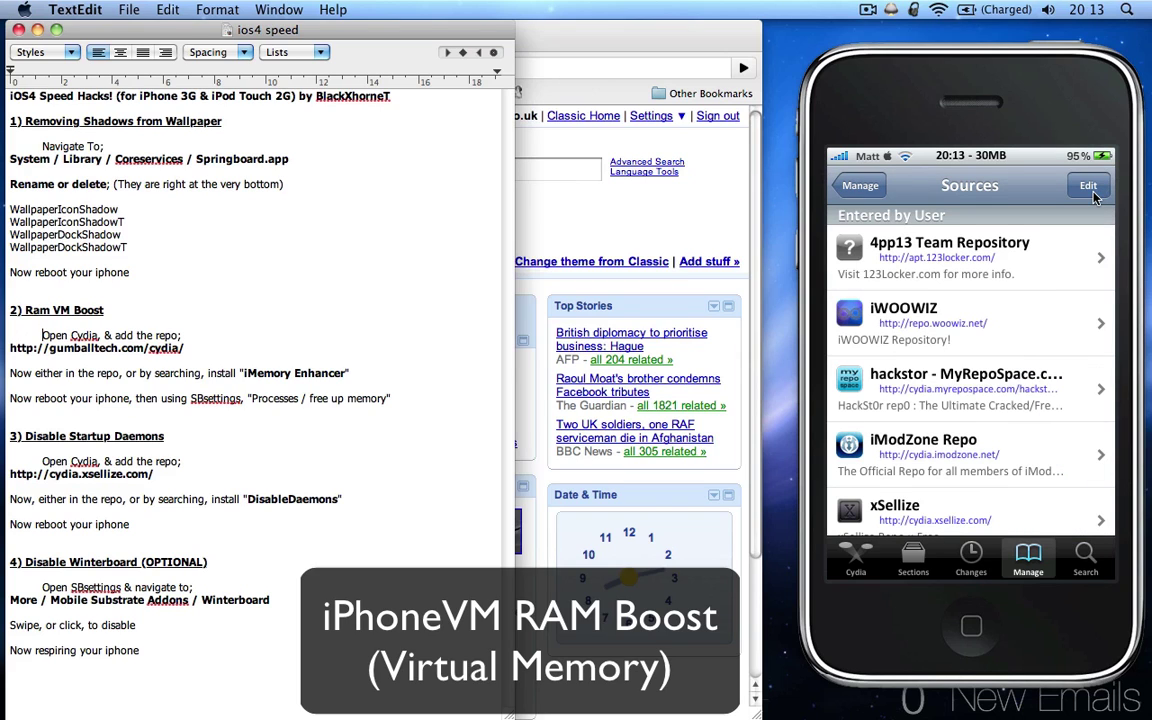
left_click(1088, 187)
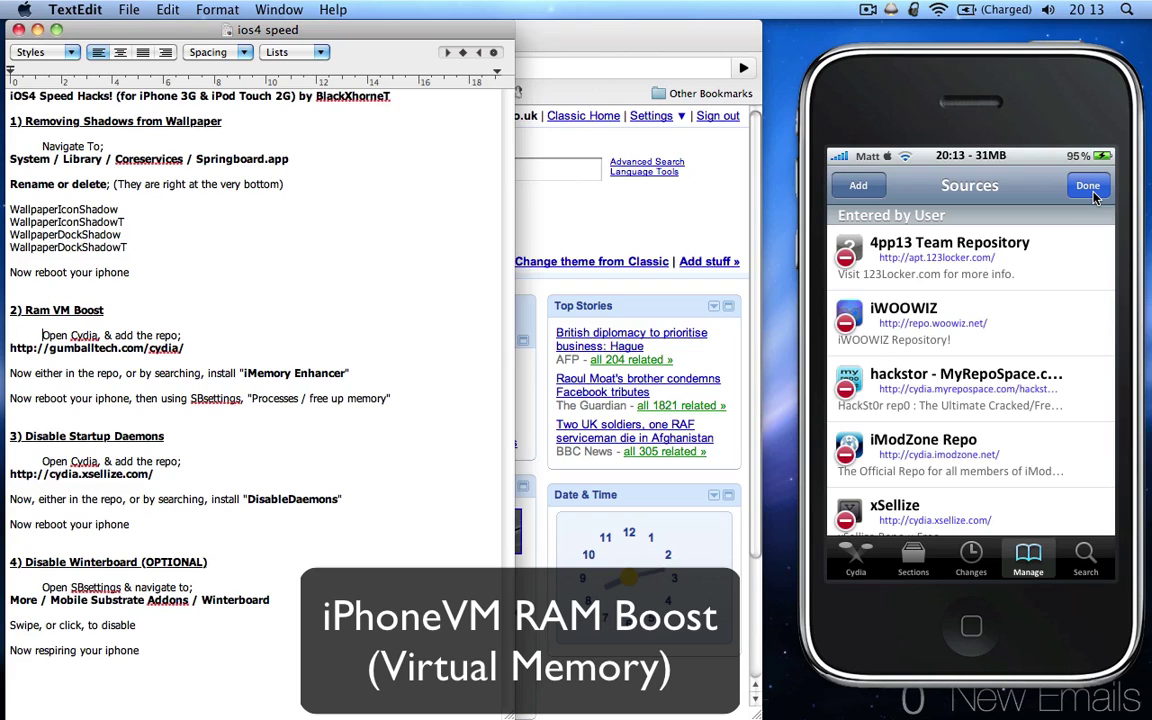
left_click(872, 186)
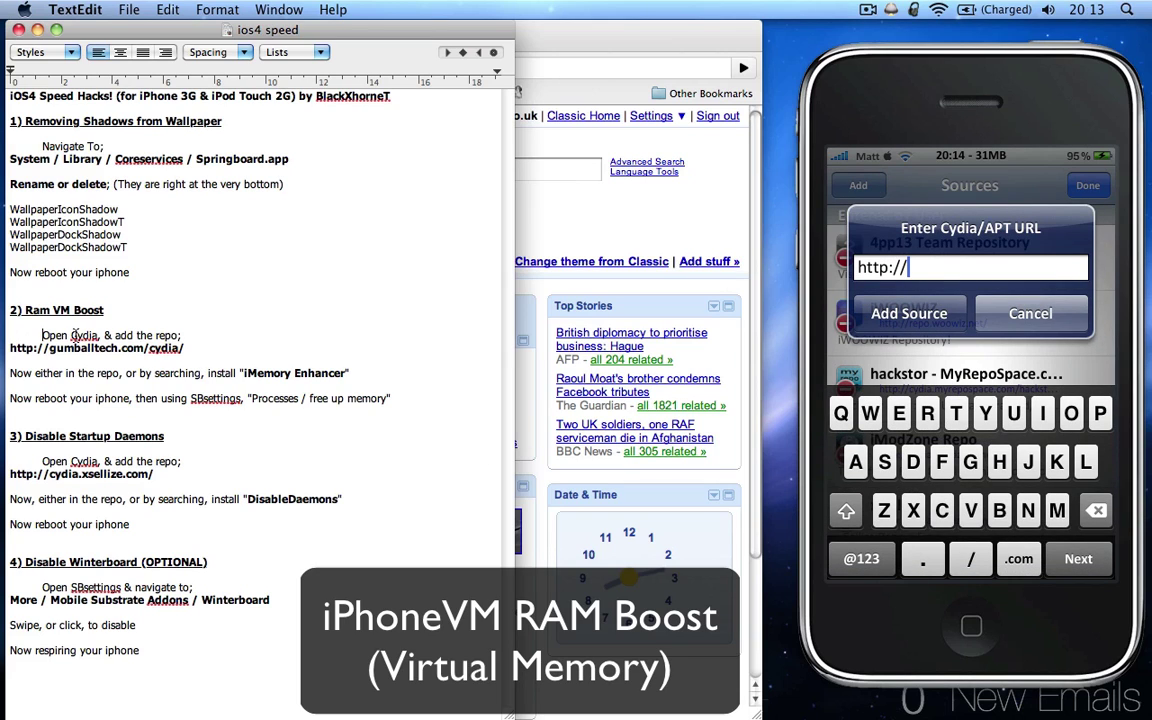
Look up the repo addresses in the notes and enter gumballtech.com/cydia/ as the source URL
left_click_drag(10, 348, 188, 349)
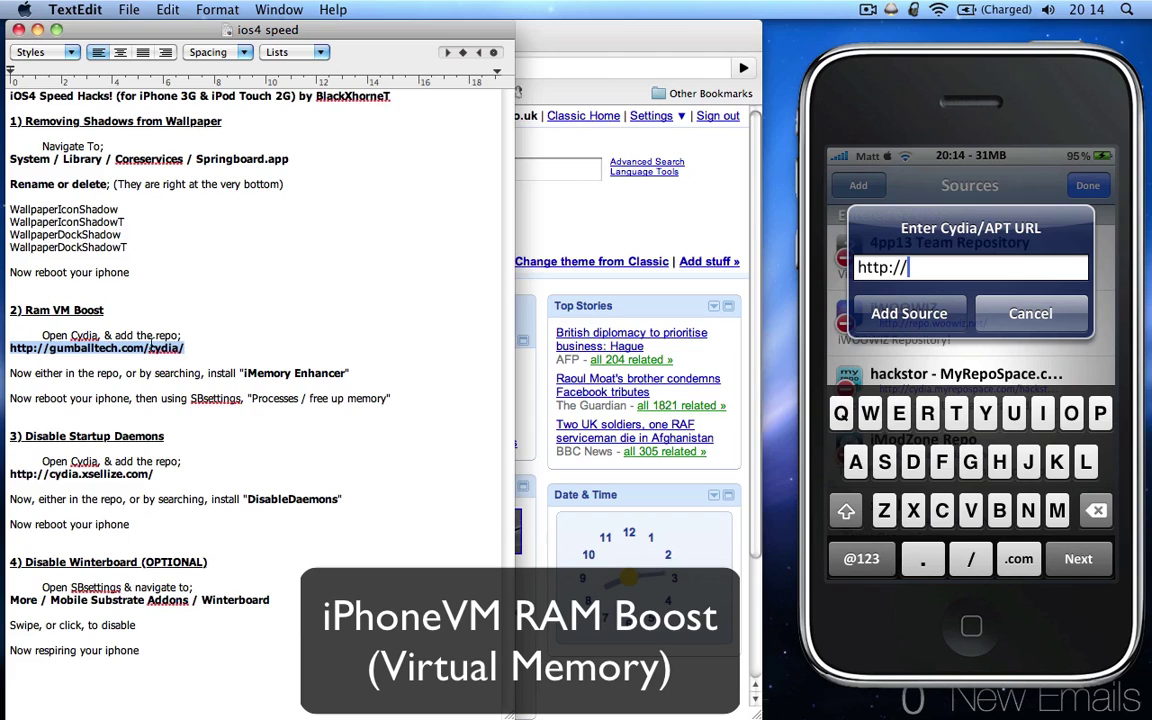
left_click(125, 353)
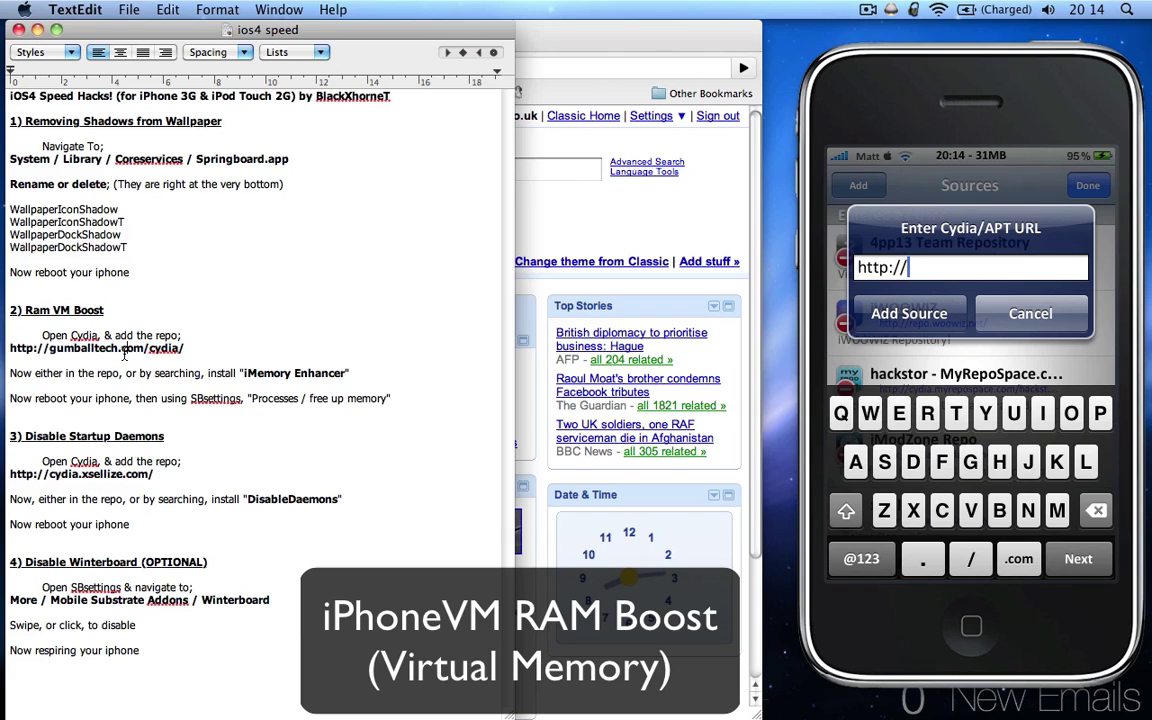
left_click_drag(153, 474, 10, 474)
left_click(174, 474)
type("gumballt")
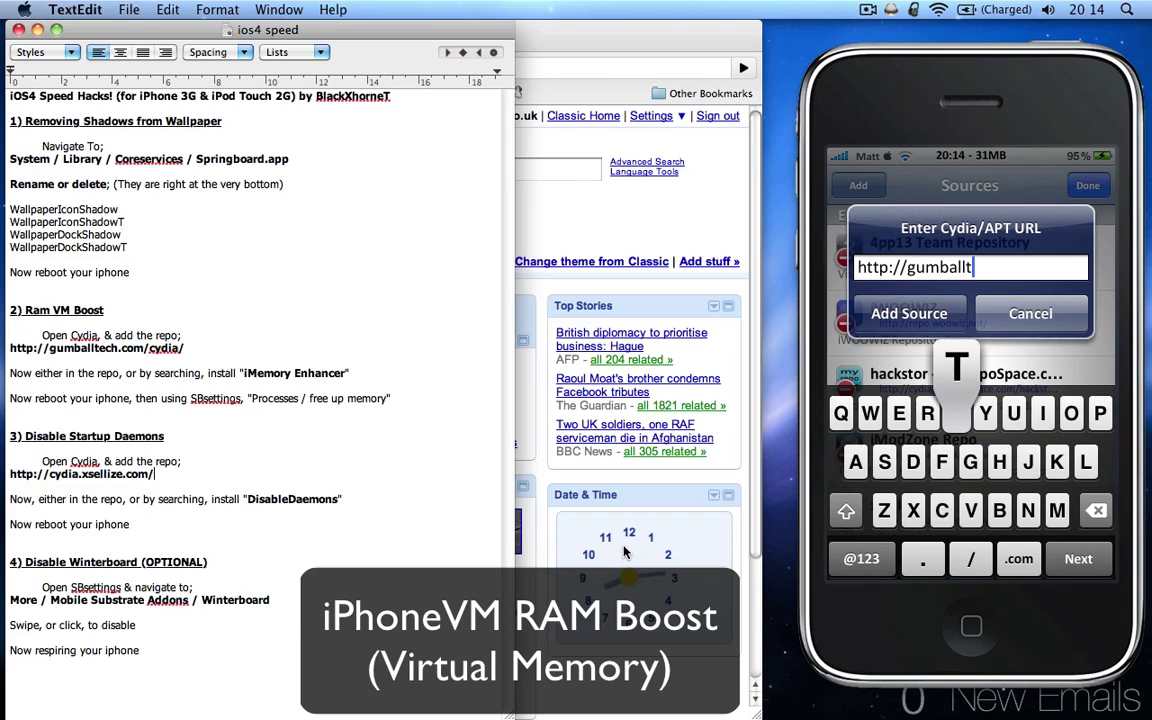
type("ech")
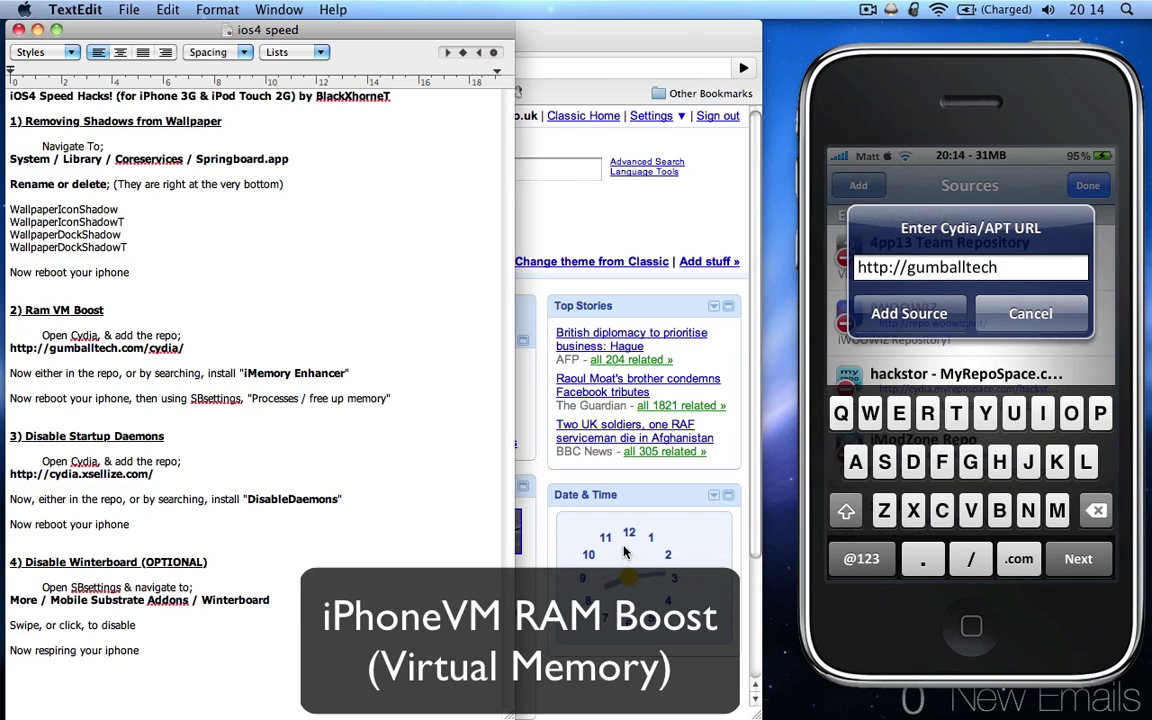
type(".com/cydia/")
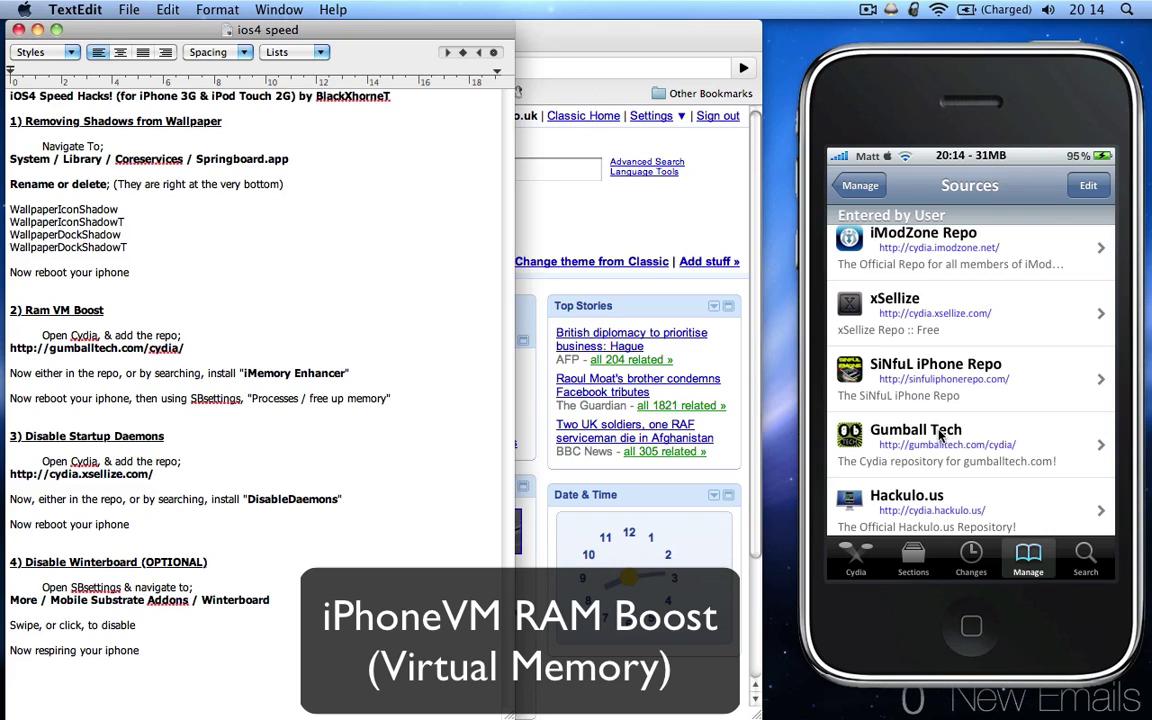
left_click(940, 434)
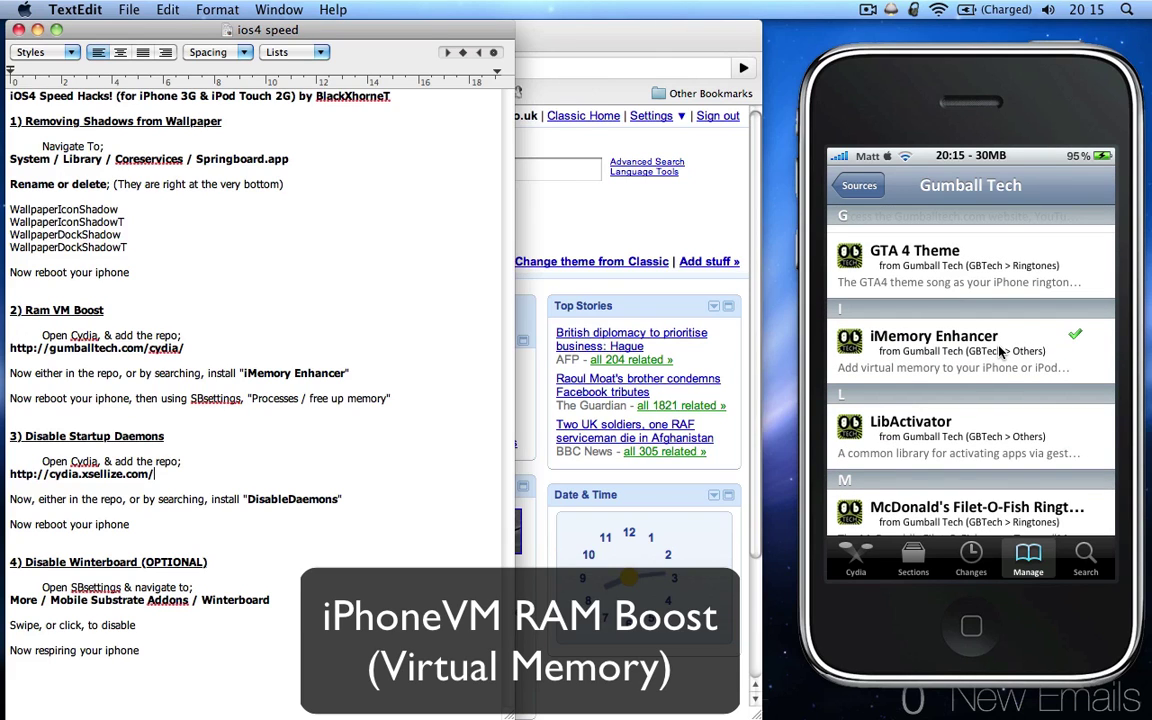
left_click(998, 350)
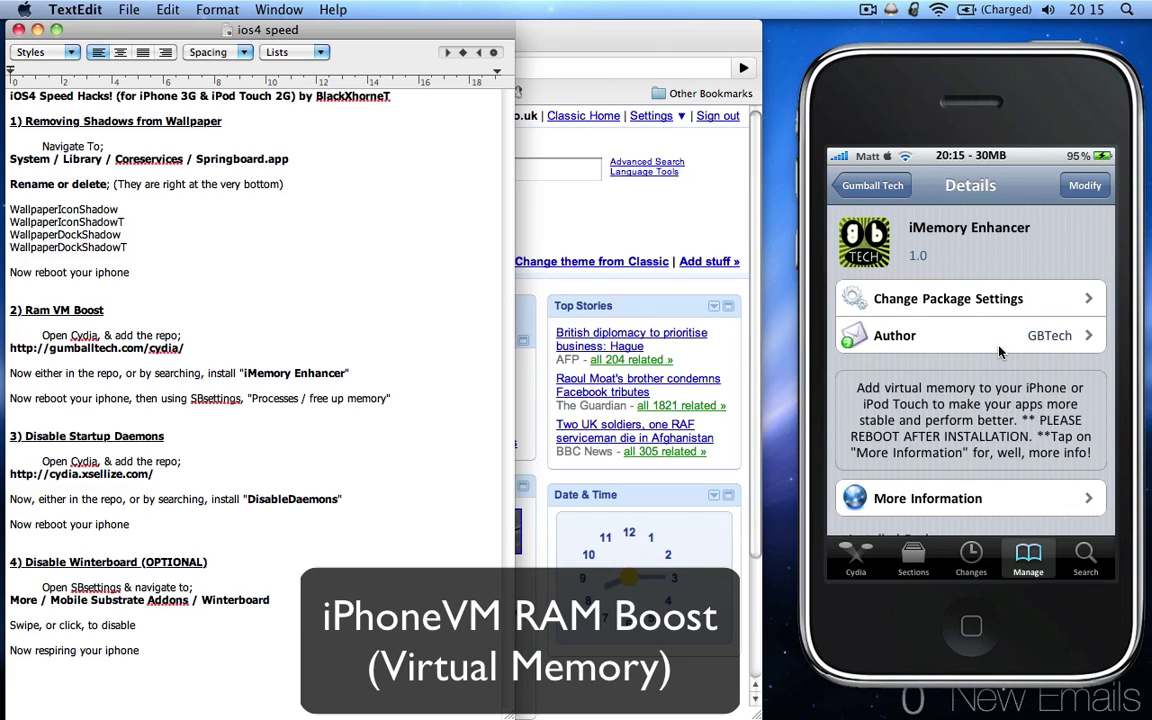
scroll(998, 350, "down", 2)
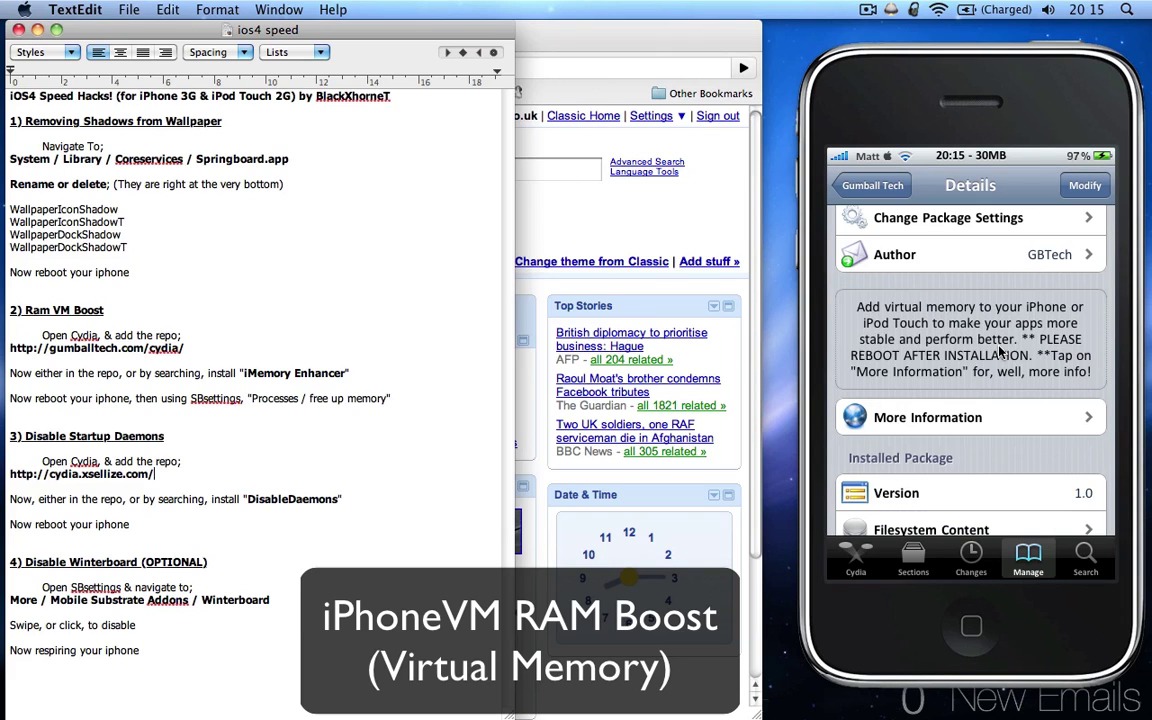
scroll(998, 351, "up", 2)
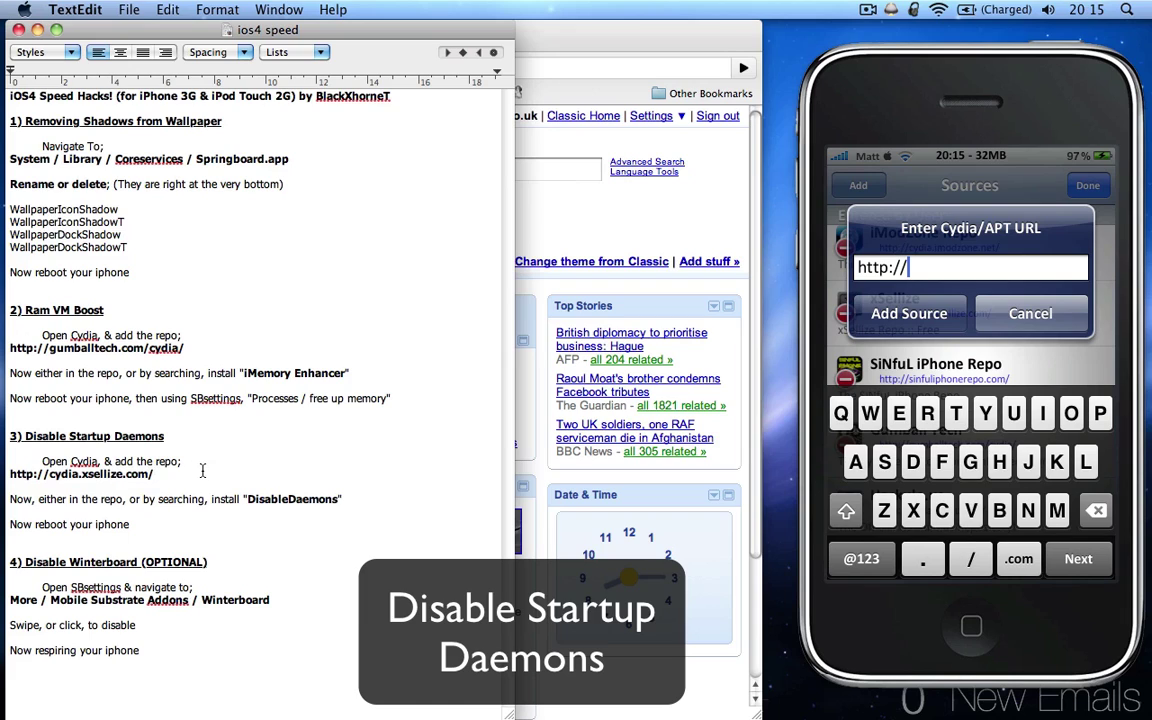
Enter cydia.xsellize.com/ as the new source's URL
type("c")
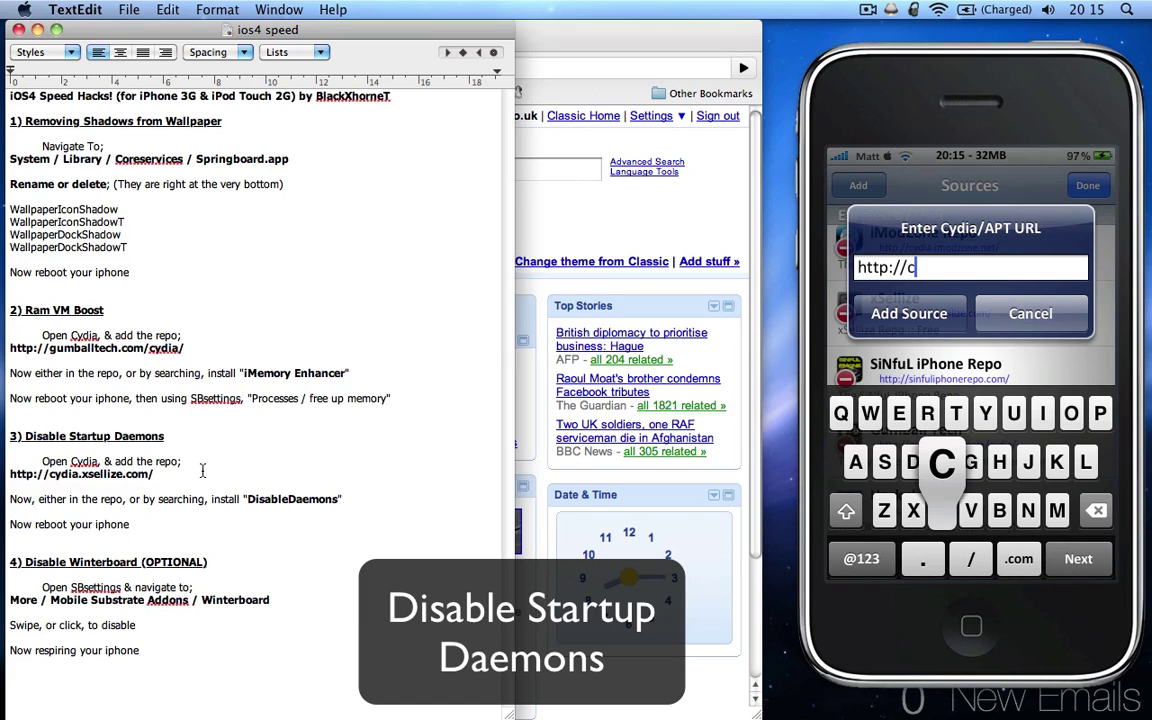
type("ydia.")
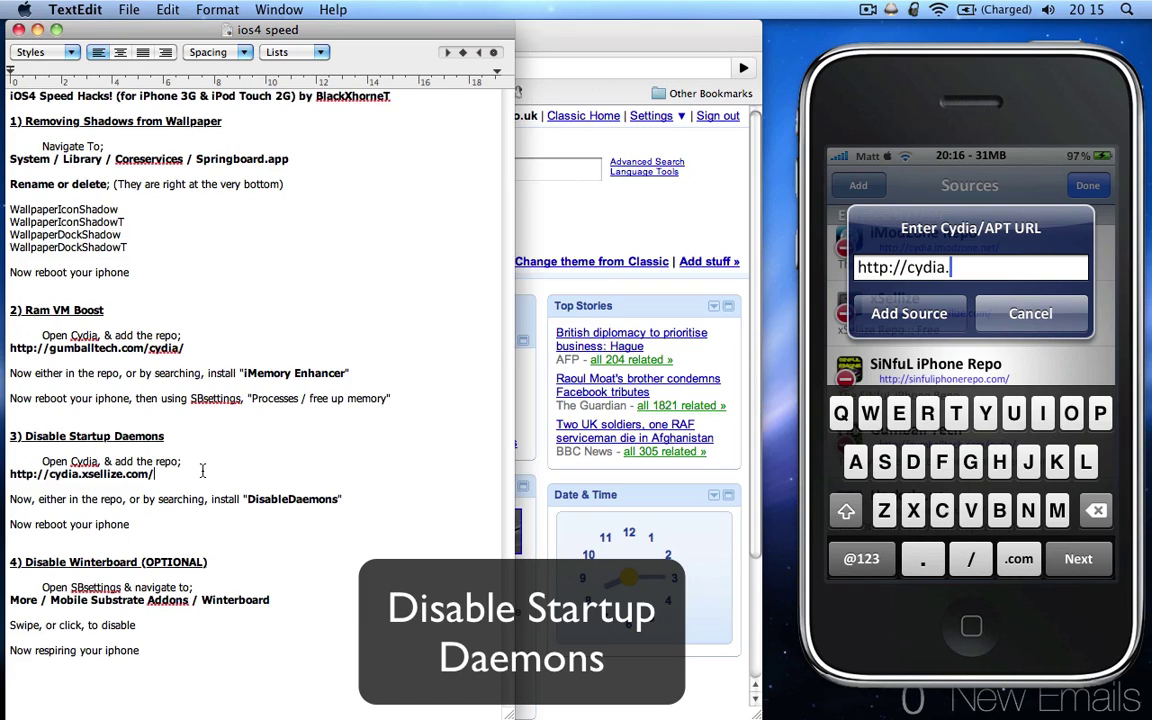
type("xsellize")
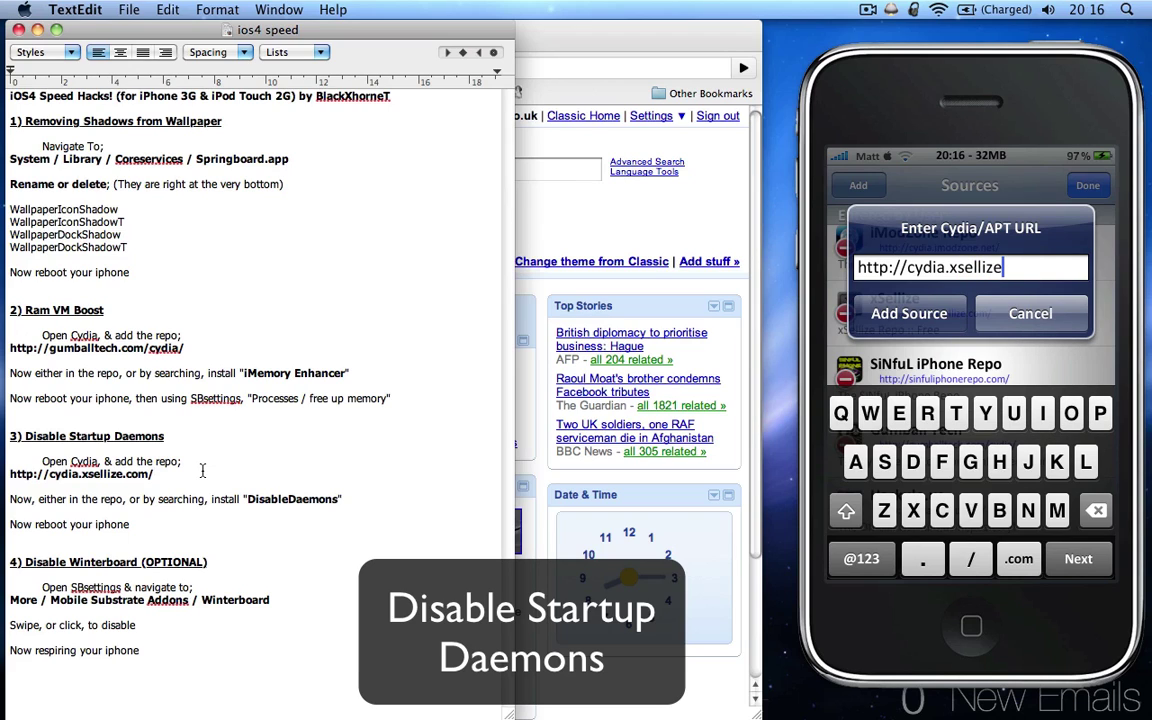
type(".com/")
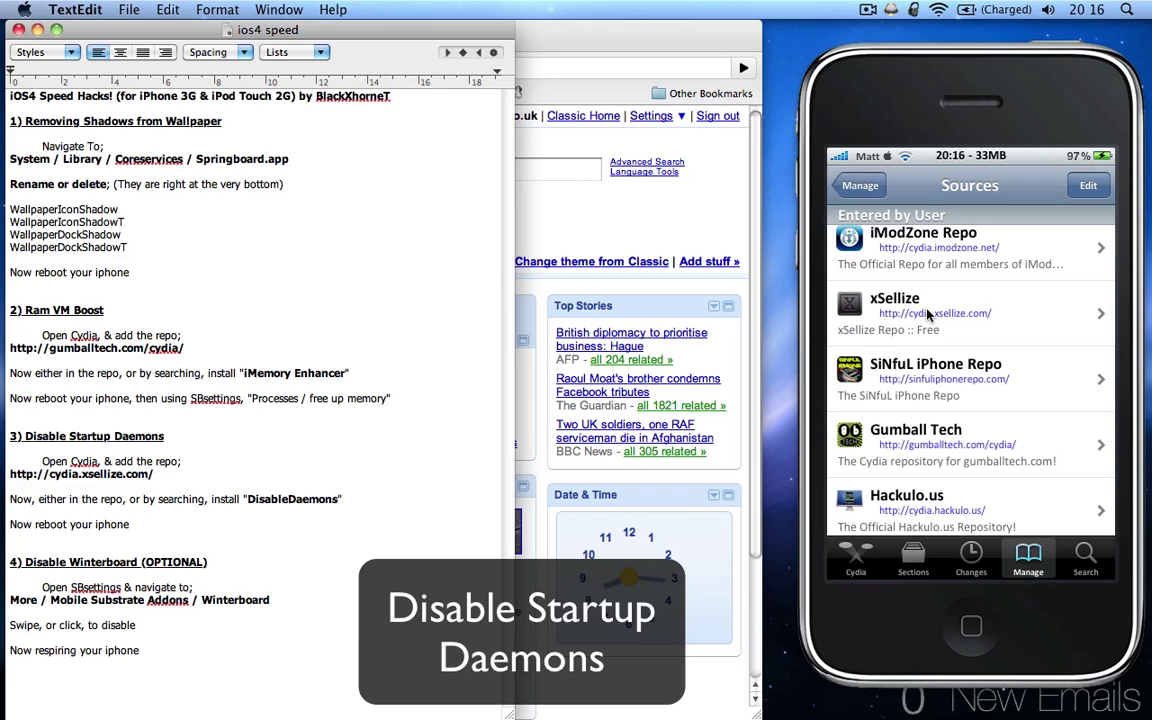
Scroll the sources list and open the xSellize repository's package list
scroll(927, 315, "down", 2)
scroll(915, 317, "up", 2)
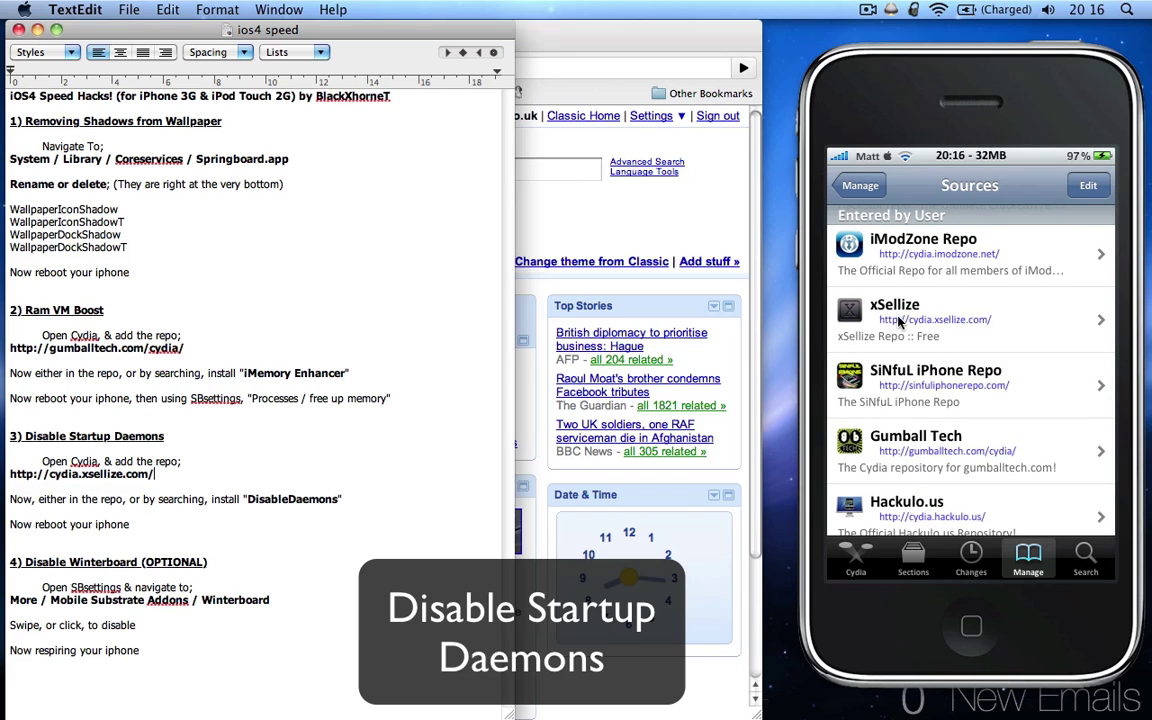
left_click(899, 321)
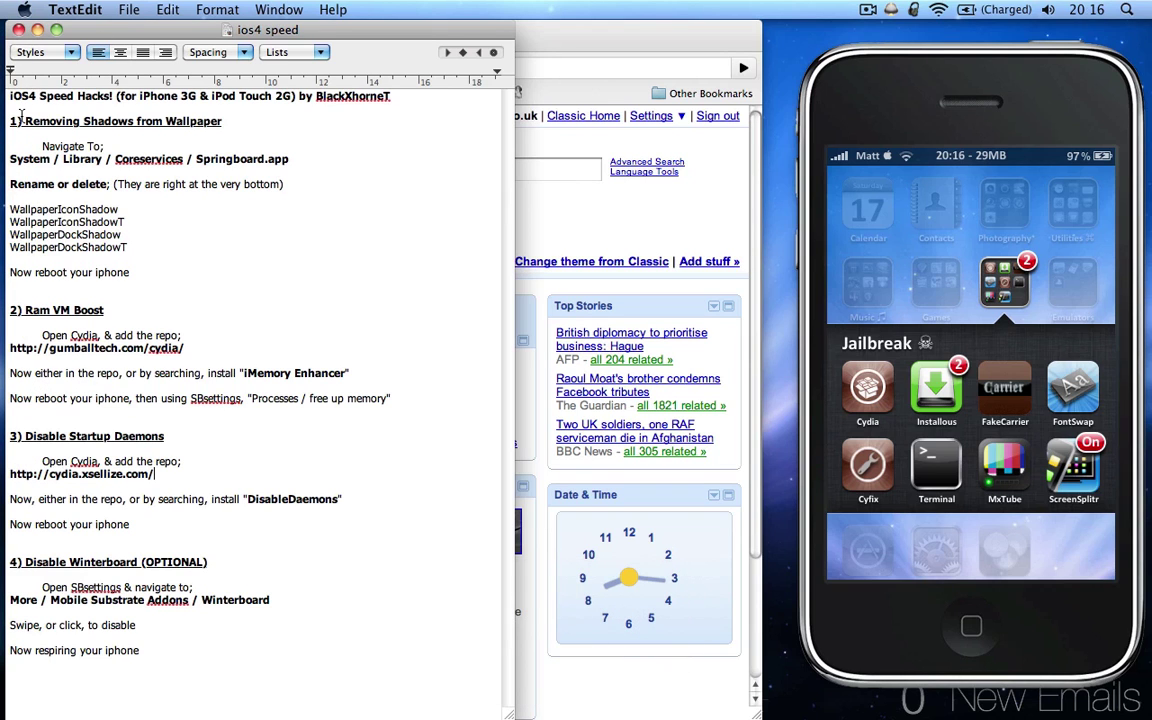
Review the first three speed hacks in the notes and close the SBSettings panel
left_click_drag(8, 113, 233, 517)
left_click(233, 519)
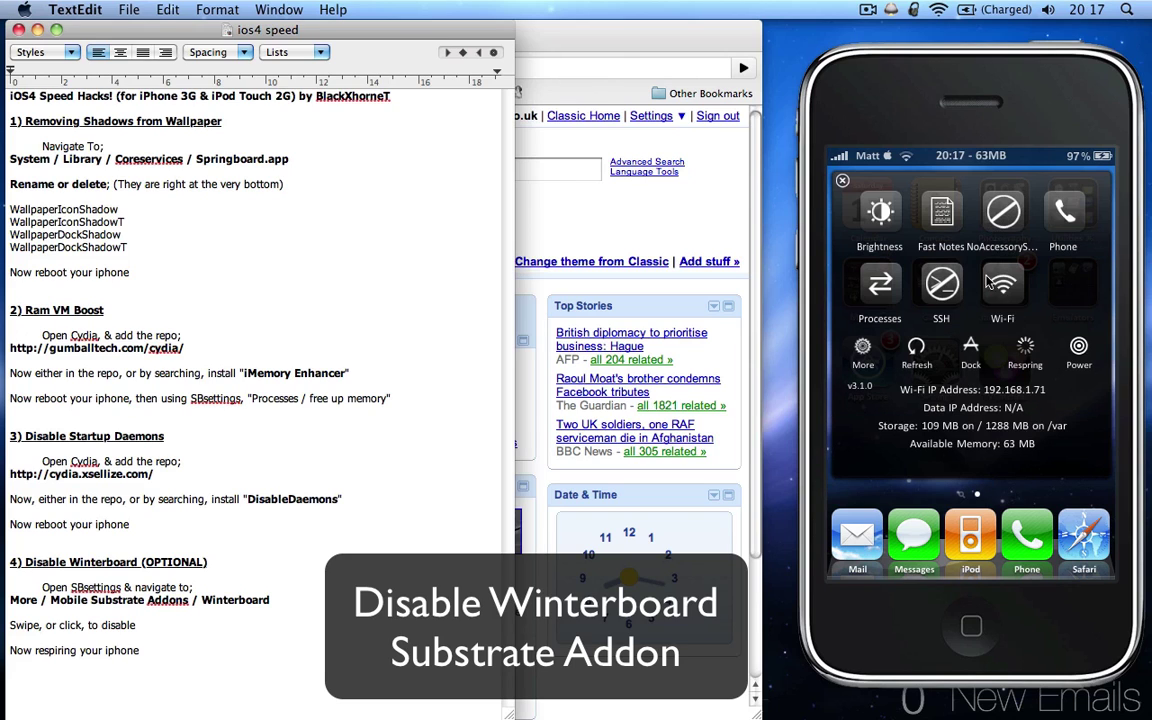
left_click(863, 356)
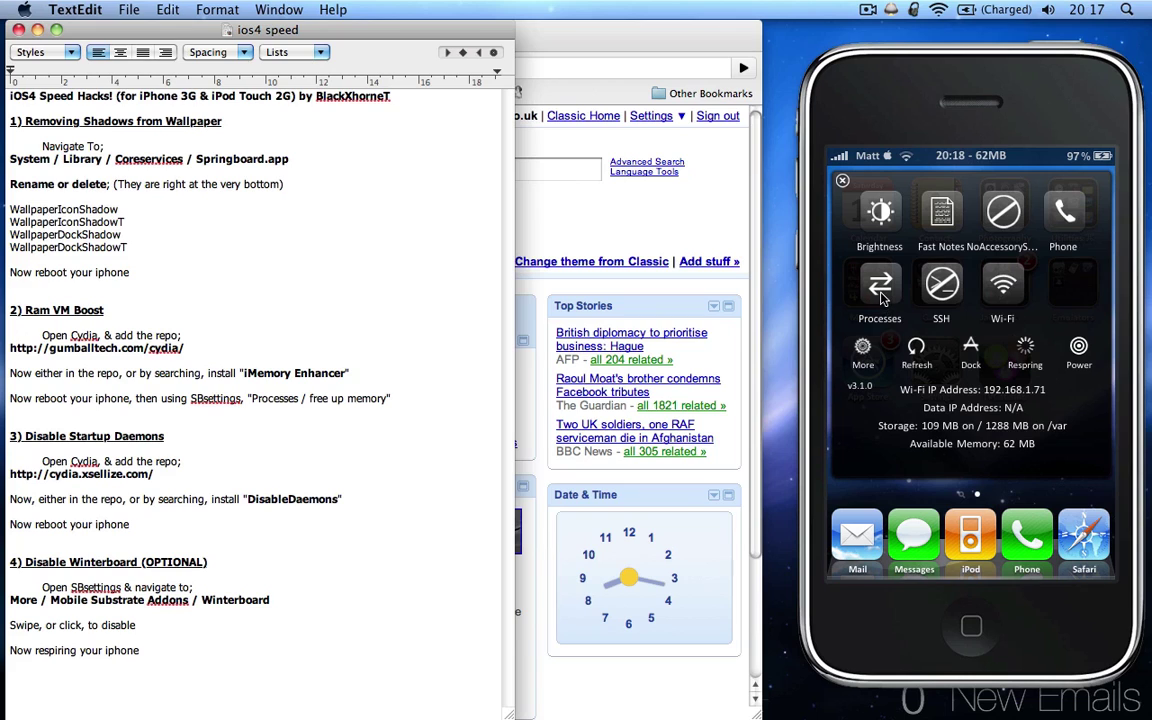
Free up iPhone memory from the SBSettings Processes list
left_click(881, 297)
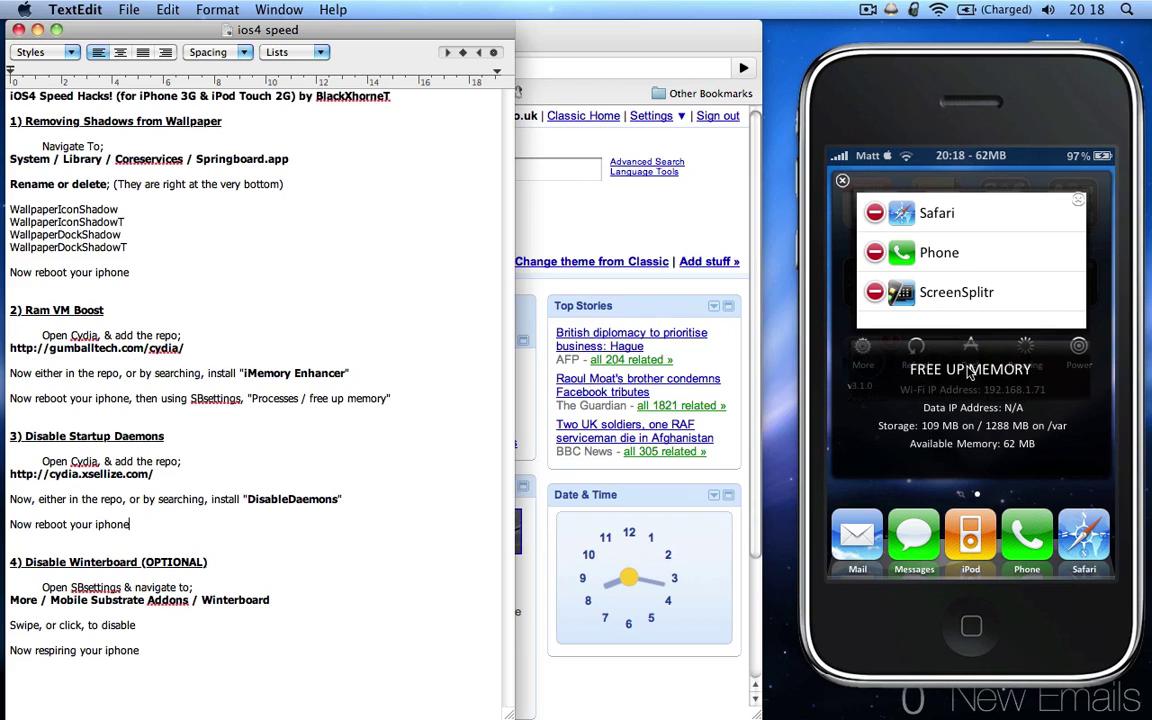
left_click(956, 371)
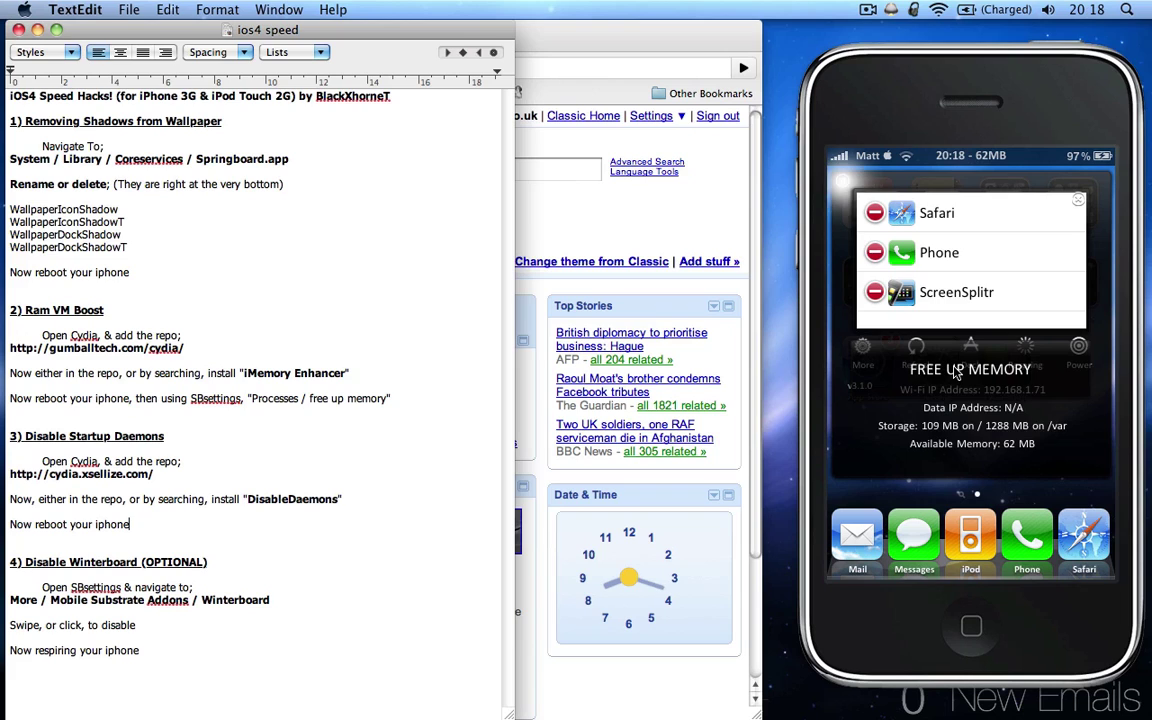